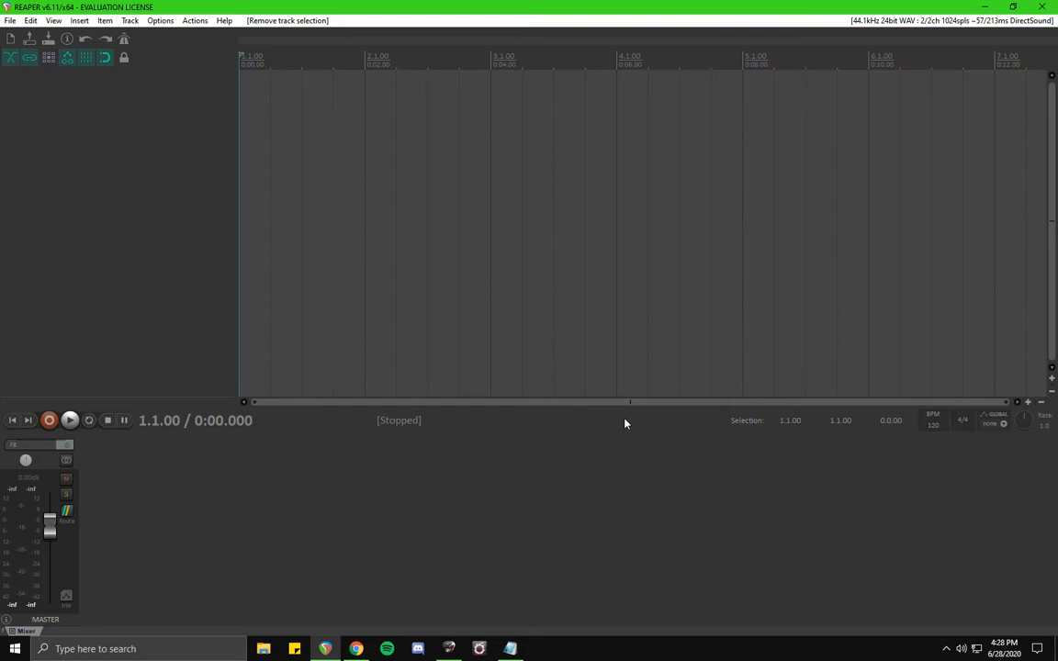
Insert Kontakt as a virtual instrument on a new track, accepting the offered multi-output routing tracks.
{"action": "right_click", "coordinate": [147, 194]}
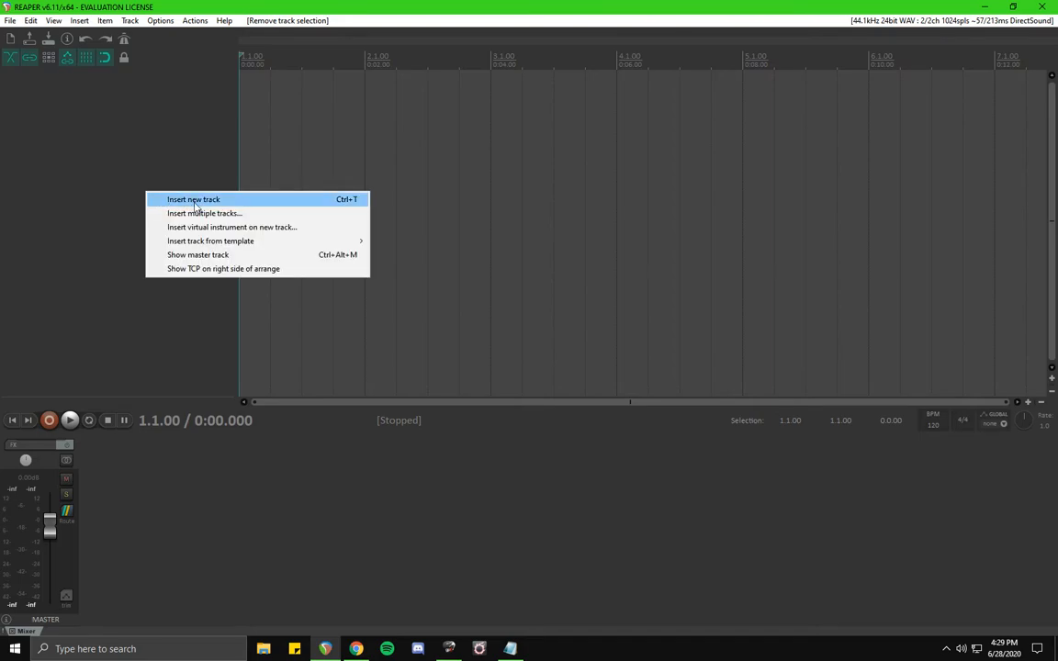
{"action": "left_click", "coordinate": [229, 226]}
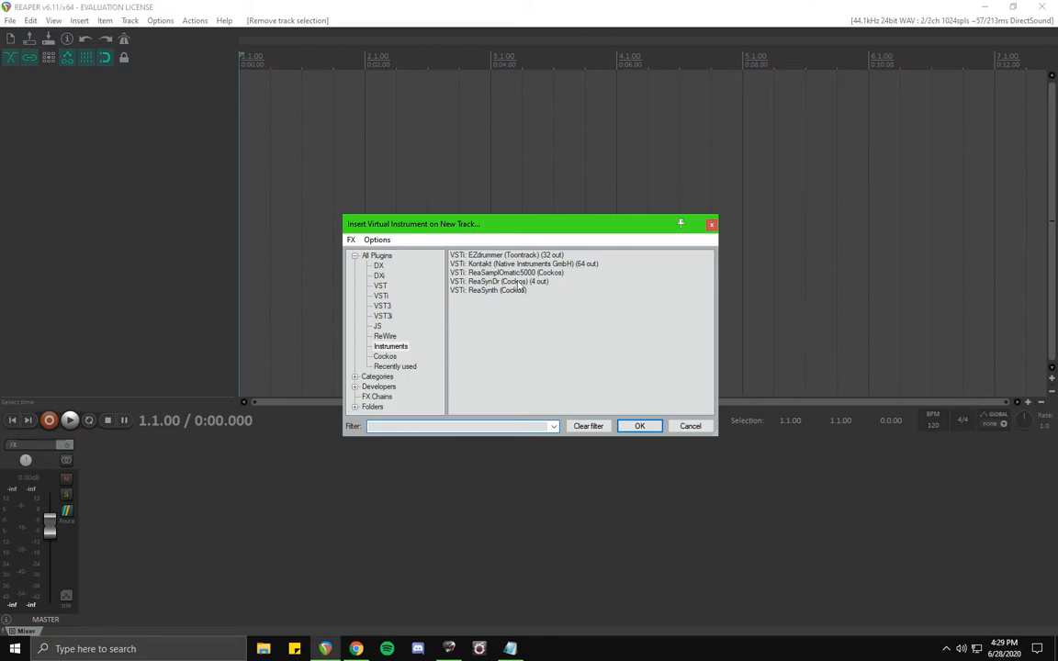
{"action": "left_click", "coordinate": [514, 264]}
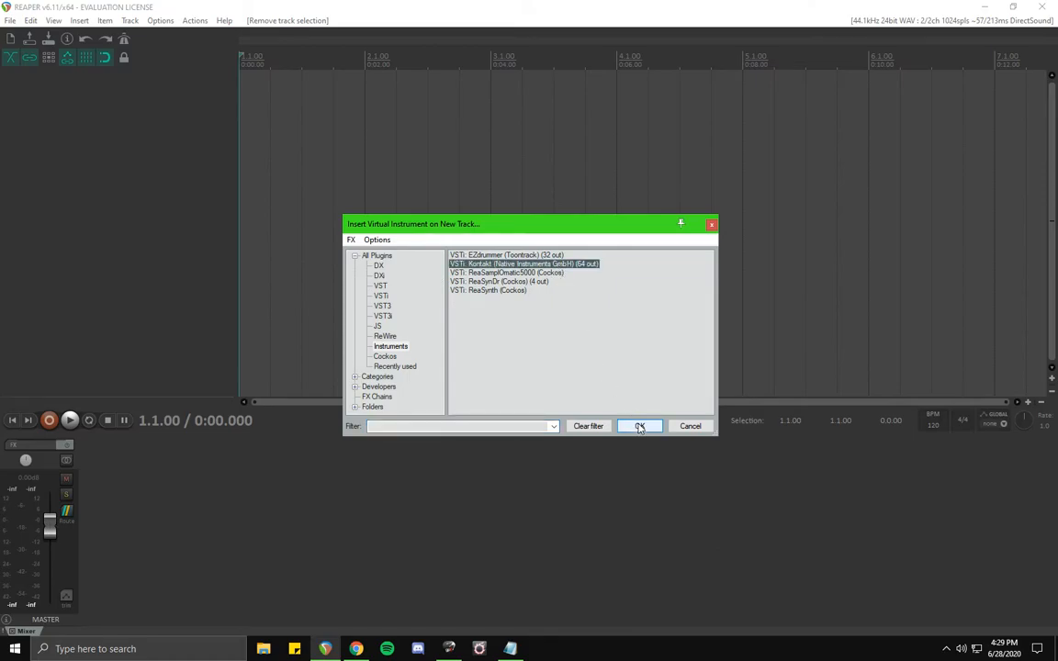
{"action": "left_click", "coordinate": [639, 426]}
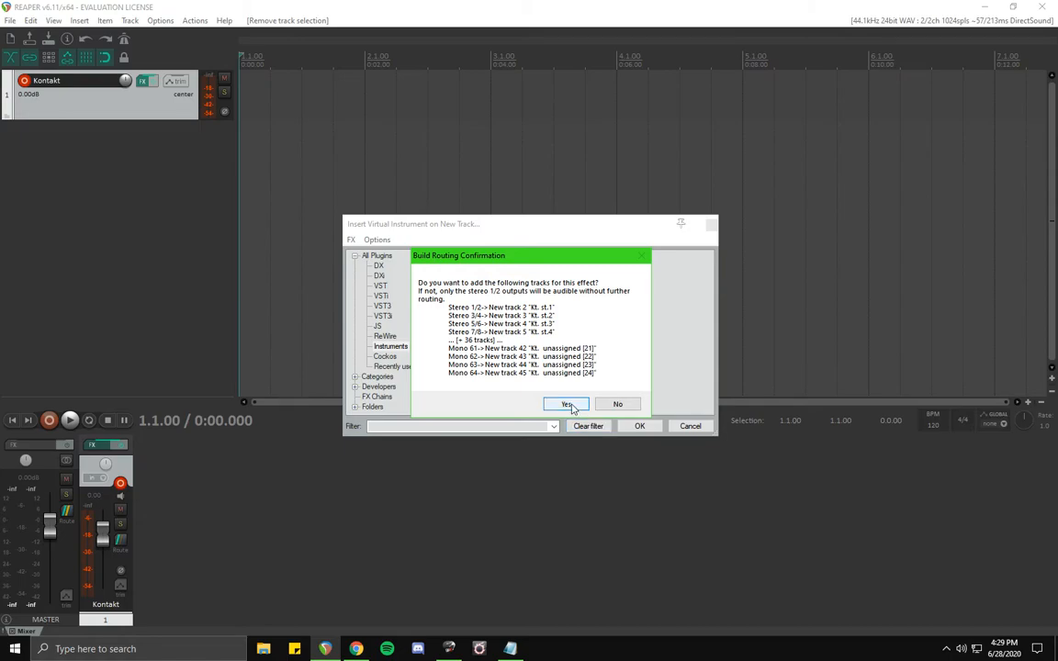
{"action": "left_click", "coordinate": [570, 406]}
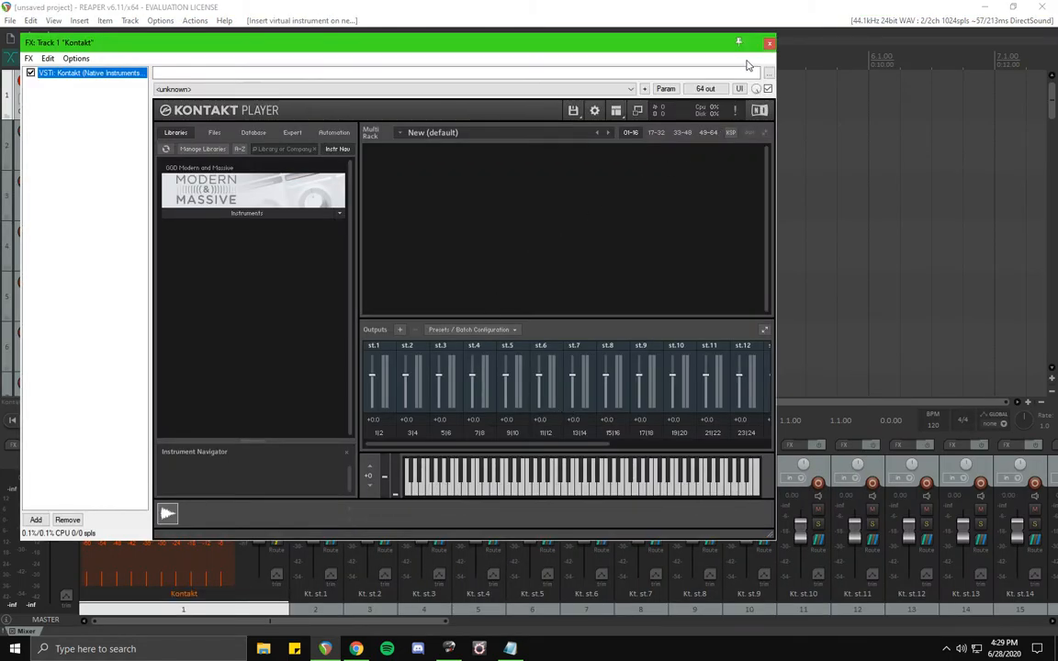
Close the FX window and delete all the Kt. unassigned tracks.
{"action": "left_click", "coordinate": [769, 42]}
{"action": "scroll", "coordinate": [156, 181], "scroll_direction": "down", "scroll_amount": 5}
{"action": "scroll", "coordinate": [156, 181], "scroll_direction": "down", "scroll_amount": 10}
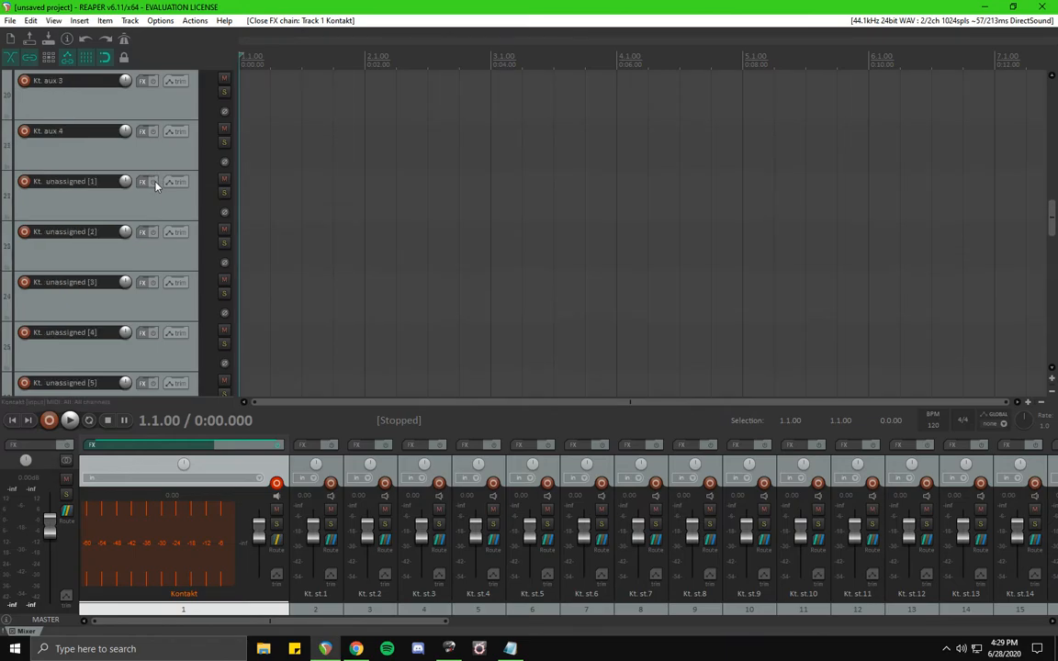
{"action": "left_click", "coordinate": [125, 188]}
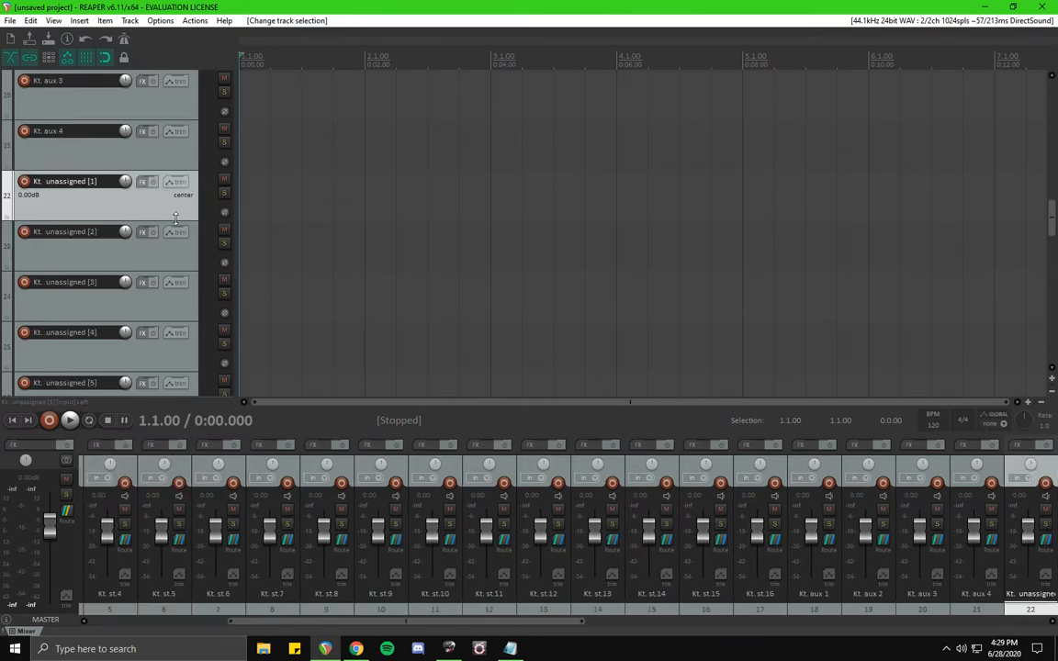
{"action": "scroll", "coordinate": [175, 219], "scroll_direction": "down", "scroll_amount": 15}
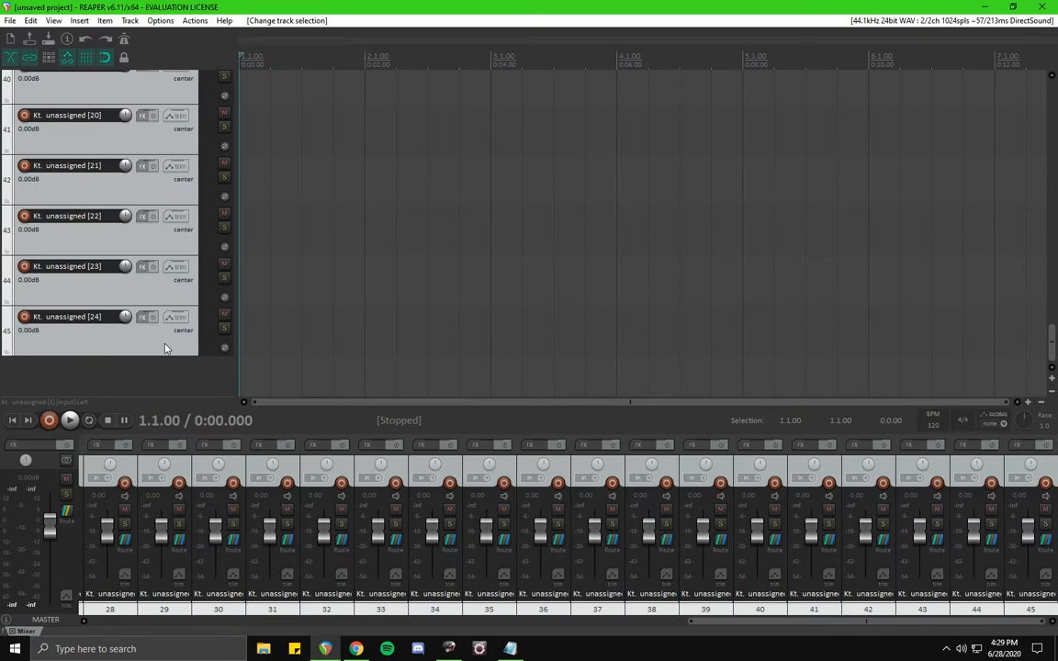
{"action": "key", "text": "Delete"}
{"action": "key", "text": "Return"}
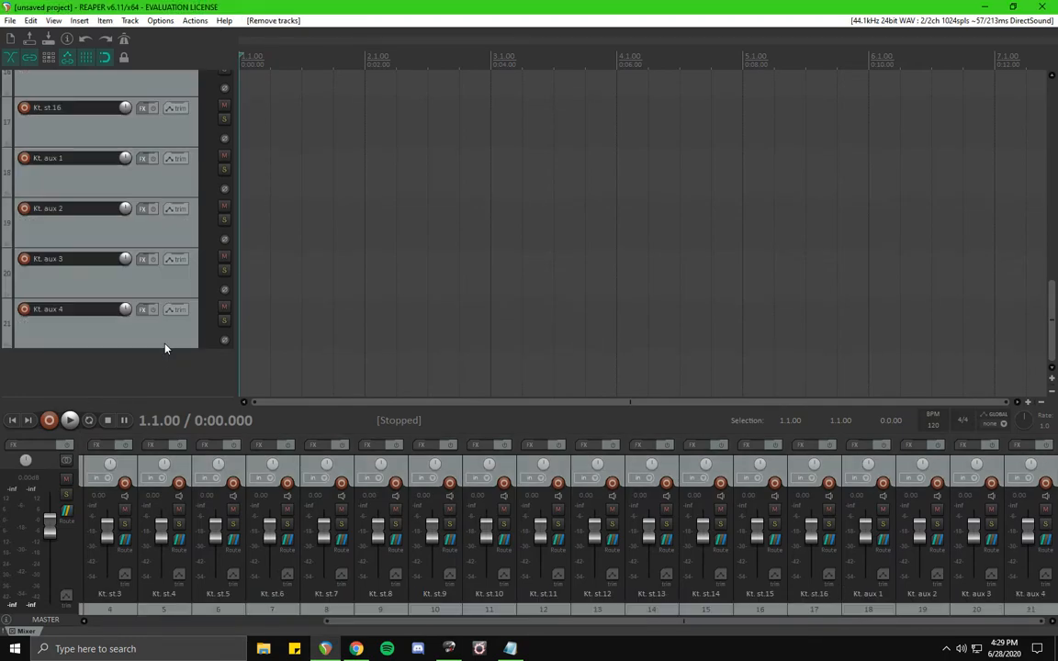
Open the Kontakt track's FX window and load Modern & Massive Drums.nki from the Modern and Massive library.
{"action": "scroll", "coordinate": [165, 348], "scroll_direction": "up", "scroll_amount": 15}
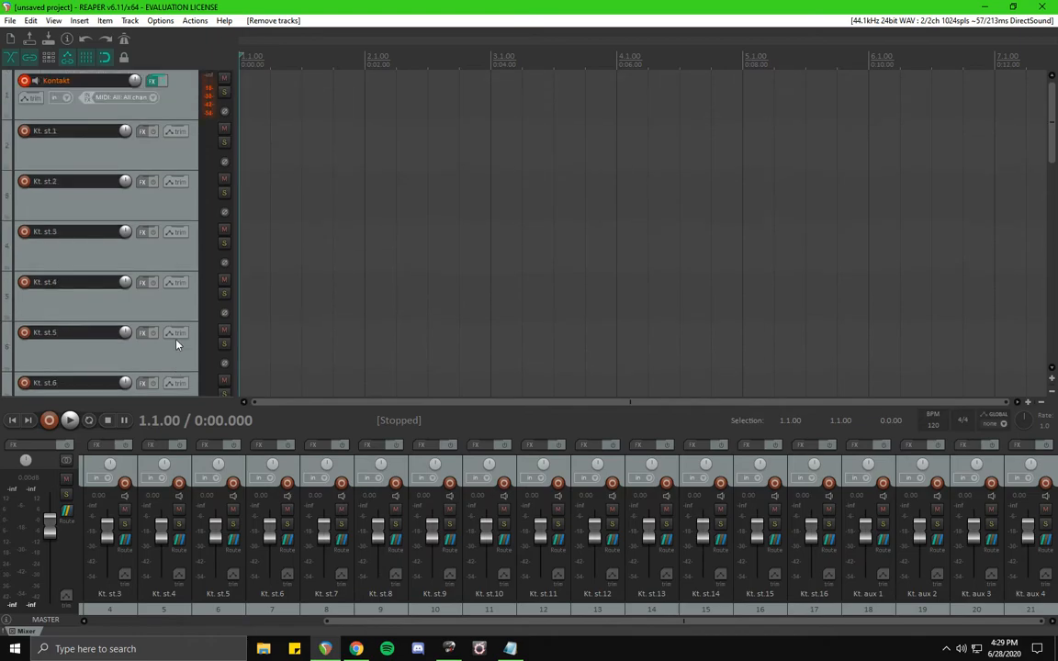
{"action": "left_click", "coordinate": [152, 79]}
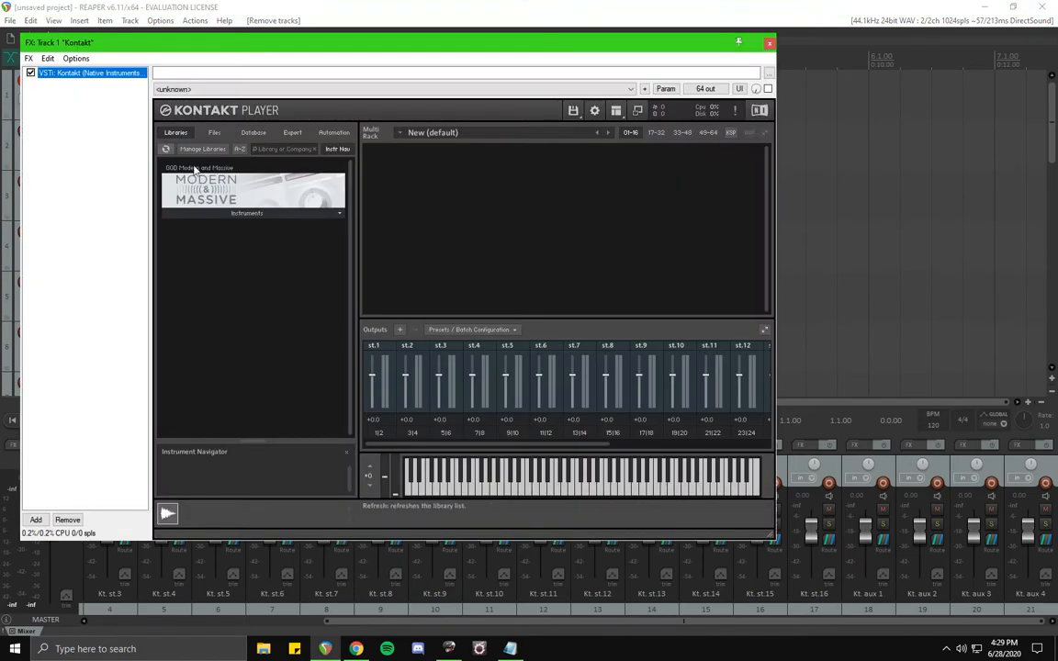
{"action": "left_click", "coordinate": [241, 211]}
{"action": "double_click", "coordinate": [246, 228]}
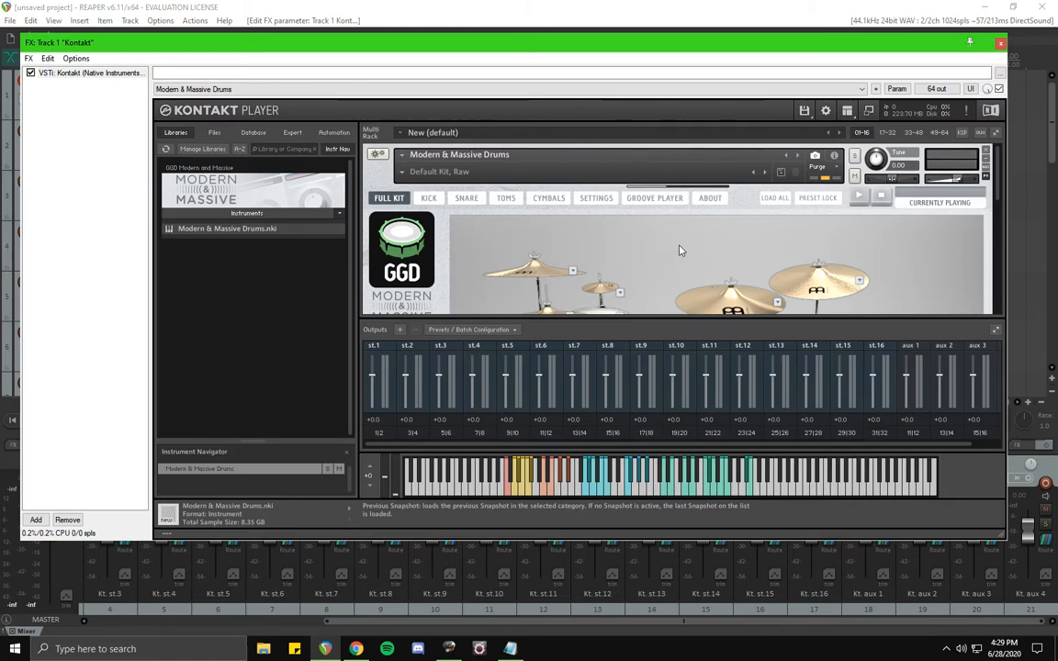
Set the drum instrument's MIDI channel to omni.
{"action": "left_click", "coordinate": [835, 159]}
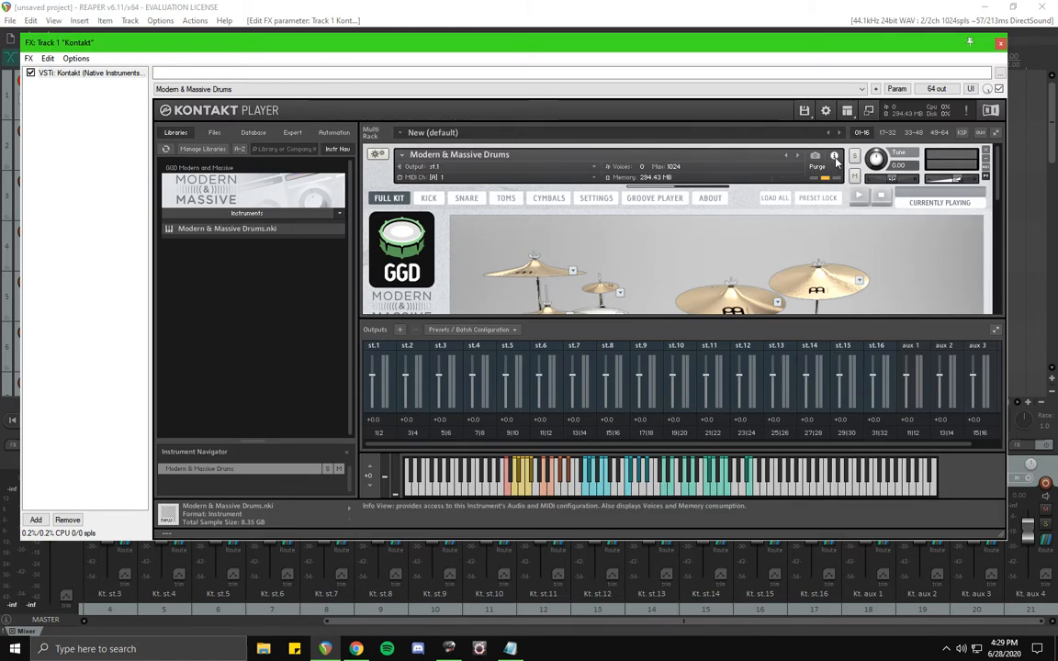
{"action": "left_click", "coordinate": [435, 174]}
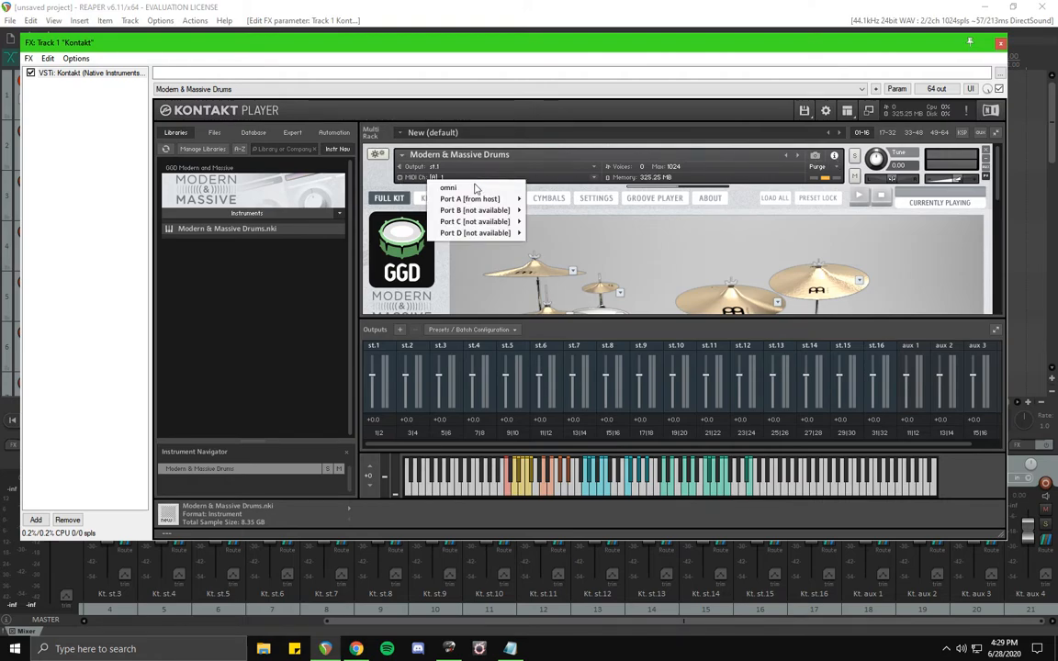
{"action": "left_click", "coordinate": [428, 166]}
Switch the drum kit's output mode from Stereo to Multi Out Adv.
{"action": "scroll", "coordinate": [463, 203], "scroll_direction": "down", "scroll_amount": 2}
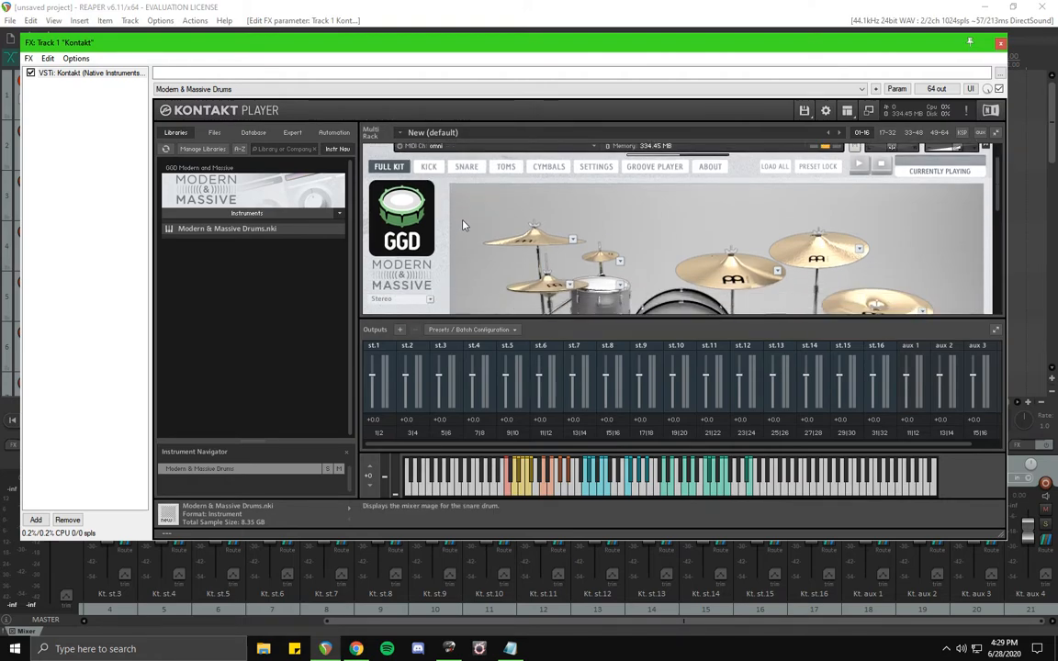
{"action": "scroll", "coordinate": [462, 218], "scroll_direction": "down", "scroll_amount": 3}
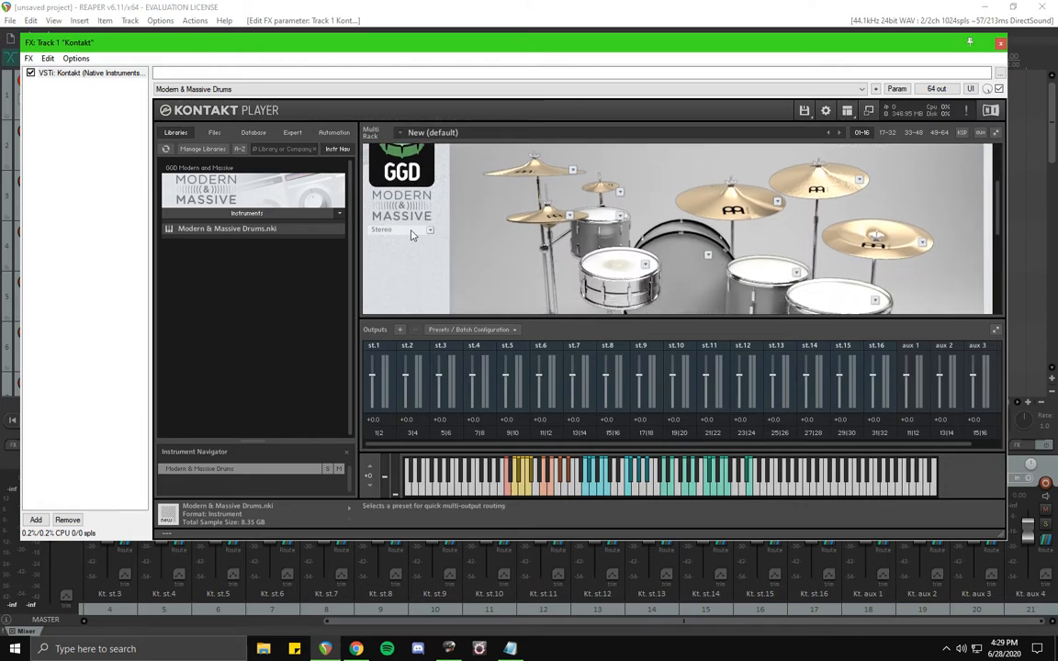
{"action": "left_click", "coordinate": [429, 232]}
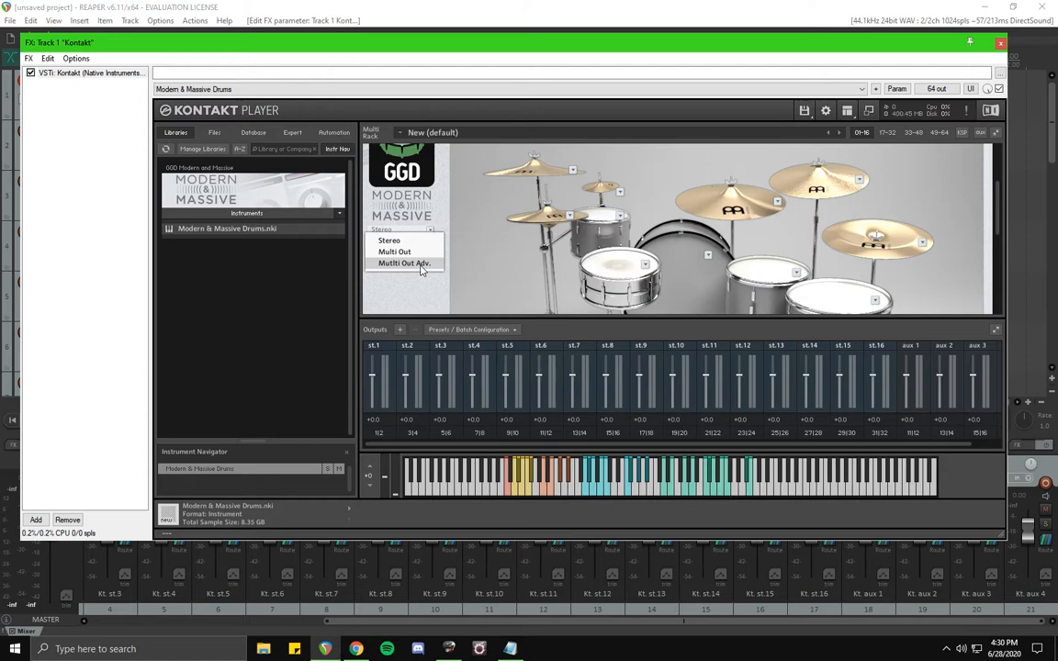
{"action": "left_click", "coordinate": [420, 264]}
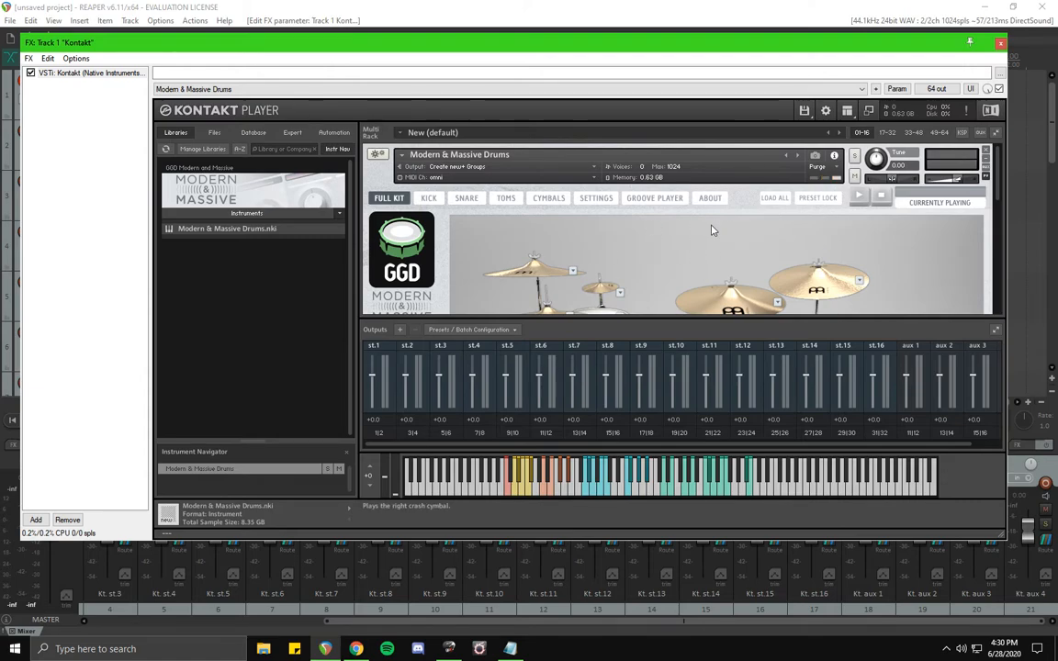
Audition the kit by hitting individual drums and watch the output channel meters.
{"action": "scroll", "coordinate": [712, 230], "scroll_direction": "down", "scroll_amount": 1}
{"action": "scroll", "coordinate": [712, 229], "scroll_direction": "down", "scroll_amount": 6}
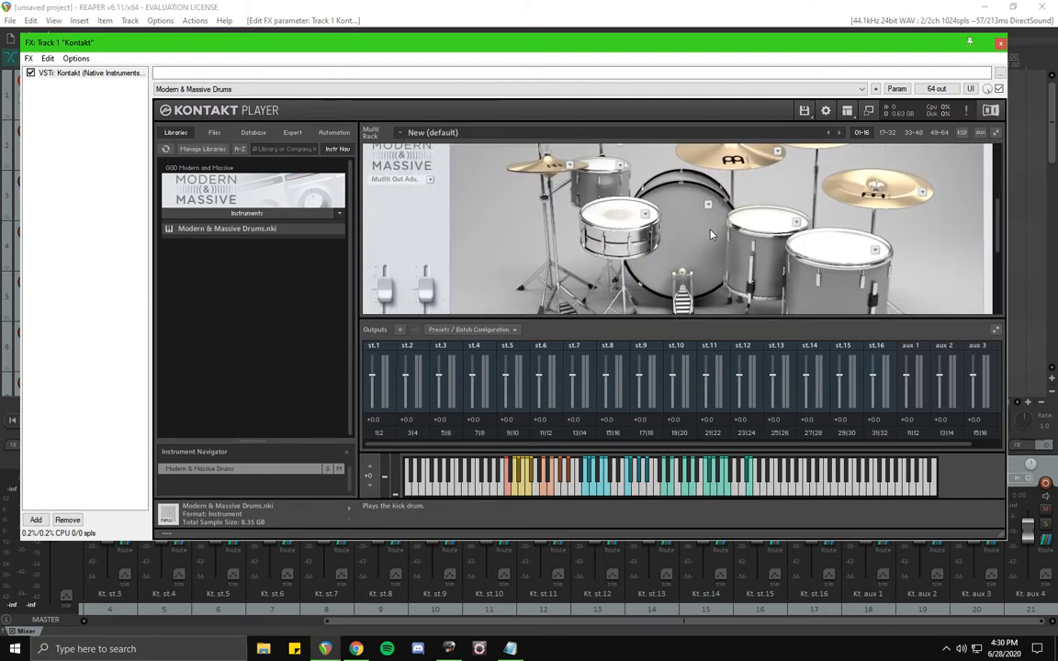
{"action": "left_click", "coordinate": [691, 247]}
{"action": "left_click", "coordinate": [764, 223]}
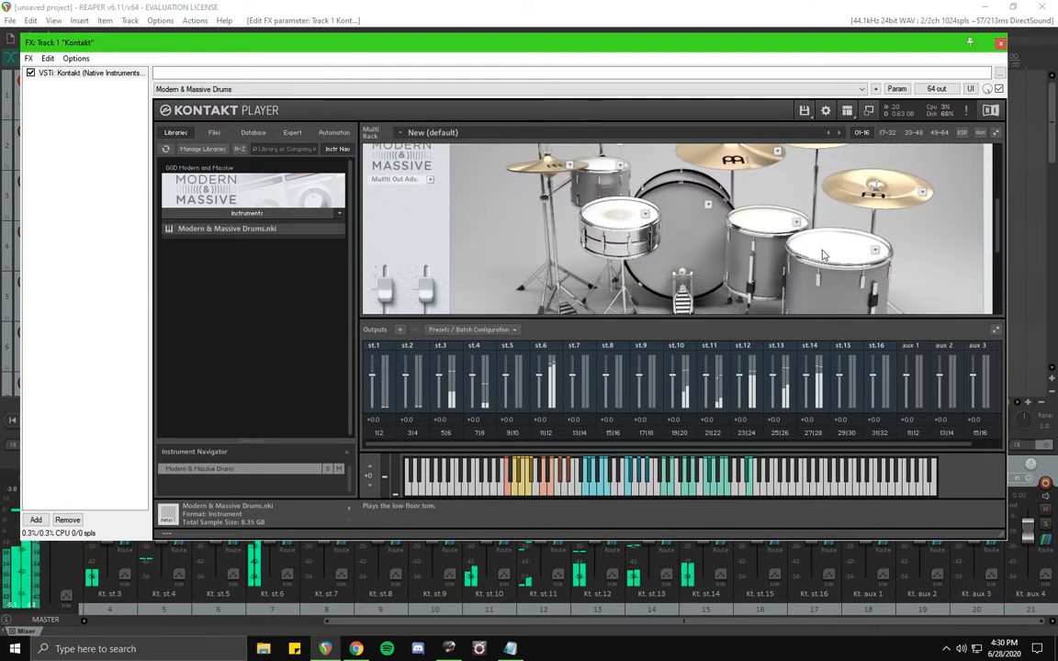
{"action": "left_click", "coordinate": [774, 236]}
{"action": "left_click", "coordinate": [771, 236]}
{"action": "left_click", "coordinate": [700, 243]}
{"action": "left_click", "coordinate": [626, 220]}
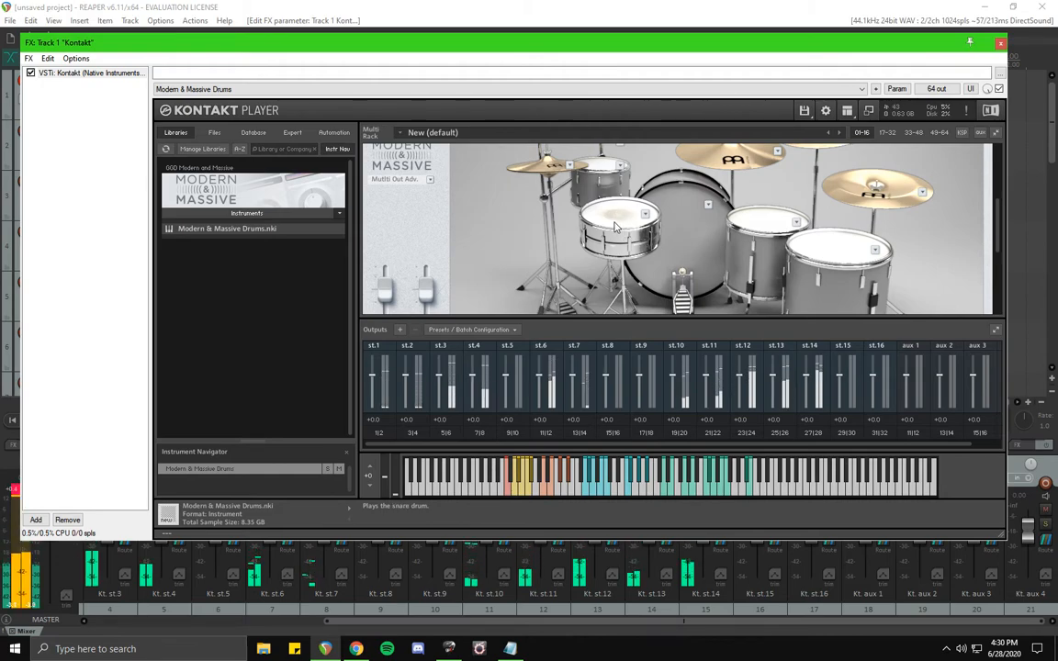
{"action": "left_click", "coordinate": [700, 257]}
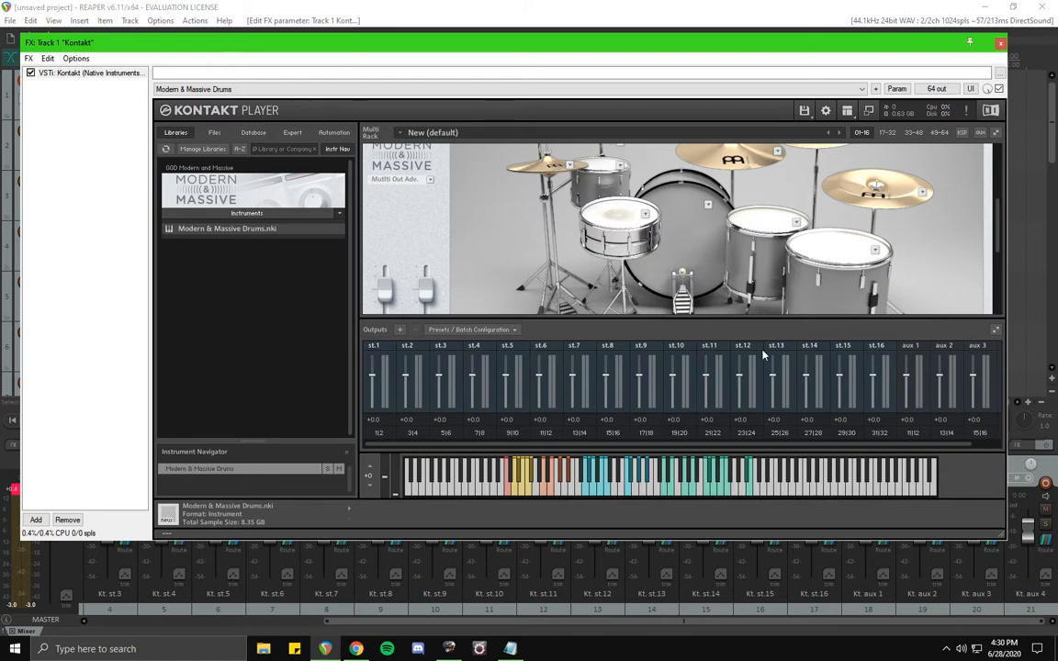
{"action": "left_click", "coordinate": [695, 274]}
{"action": "left_click", "coordinate": [765, 225]}
{"action": "left_click", "coordinate": [834, 249]}
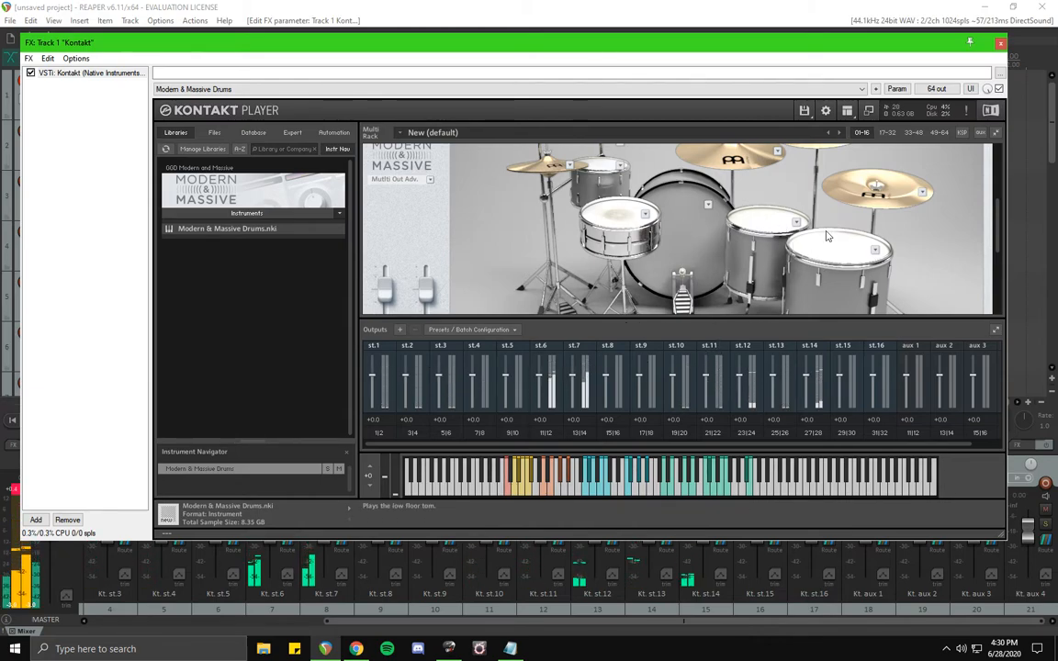
Hide the Outputs section and show it again.
{"action": "left_click", "coordinate": [848, 113]}
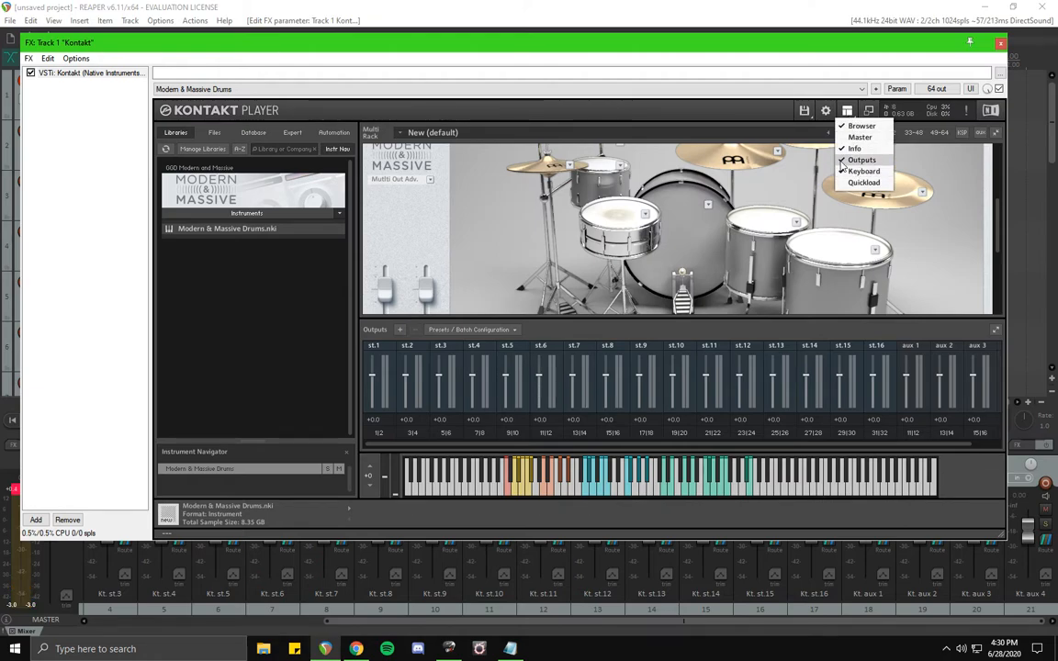
{"action": "left_click", "coordinate": [859, 160]}
{"action": "left_click", "coordinate": [854, 112]}
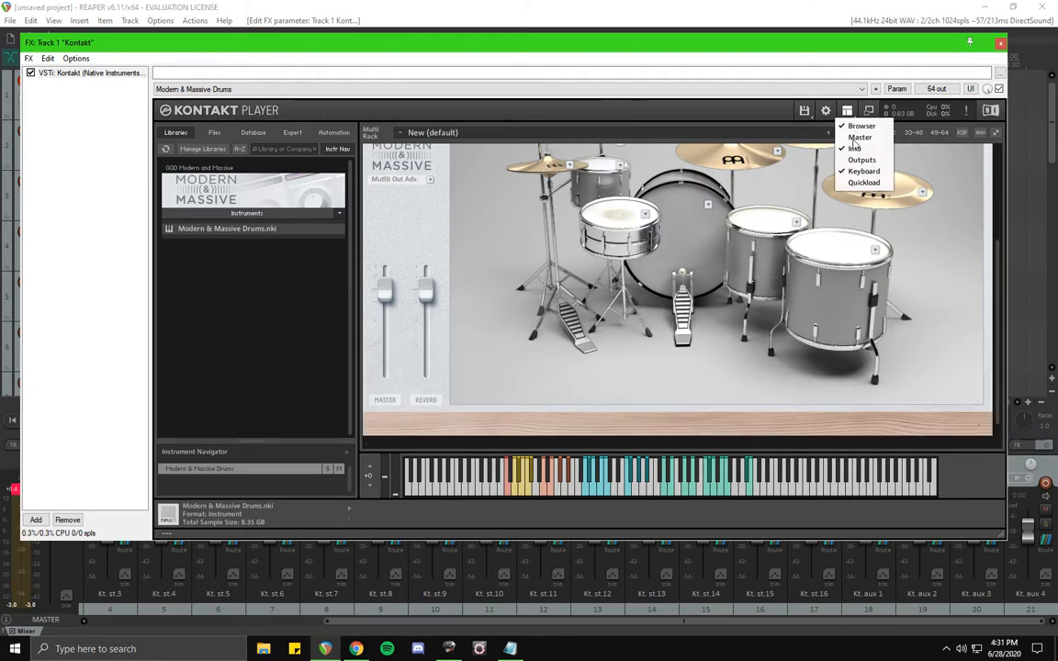
{"action": "left_click", "coordinate": [859, 160]}
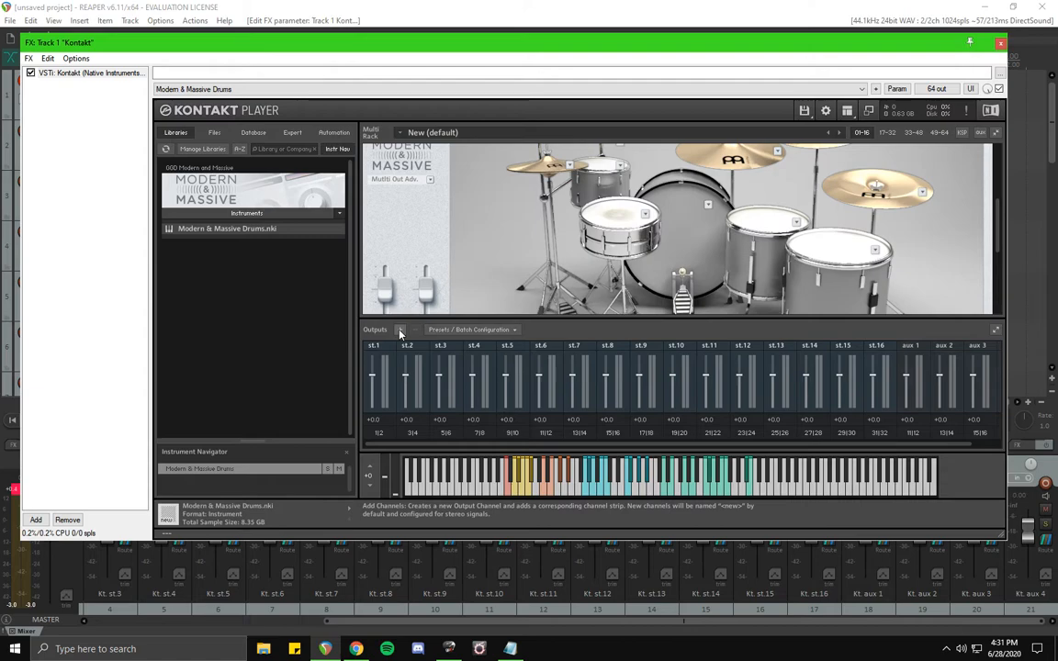
Hit the snare, toms and other drums again to check which outputs they feed.
{"action": "left_click", "coordinate": [691, 229]}
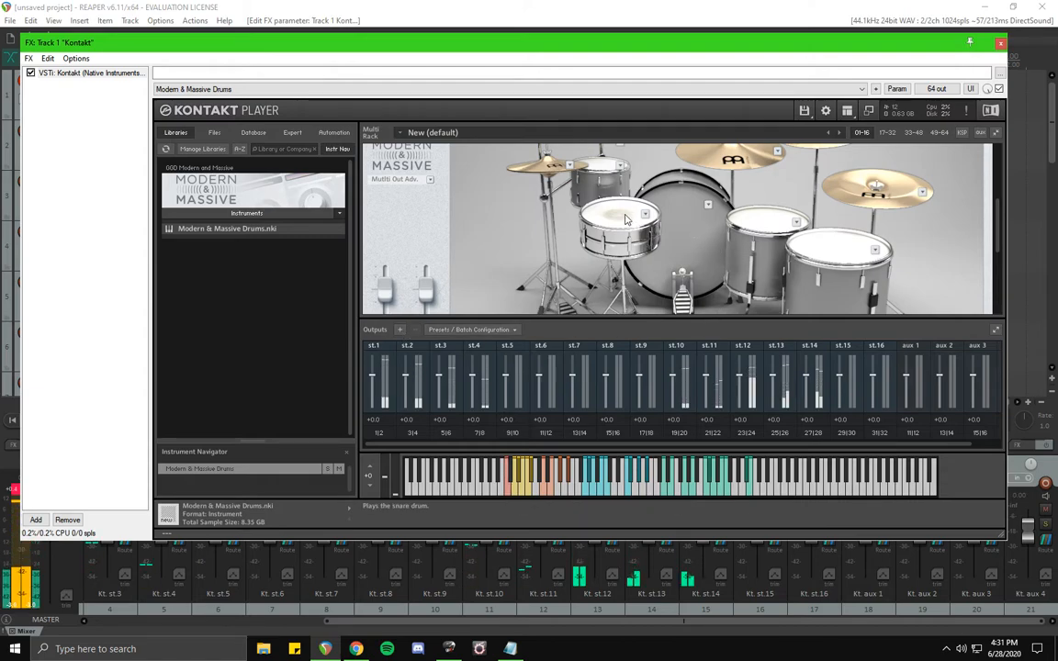
{"action": "left_click", "coordinate": [624, 213]}
{"action": "left_click", "coordinate": [602, 170]}
{"action": "left_click", "coordinate": [603, 170]}
{"action": "left_click", "coordinate": [777, 219]}
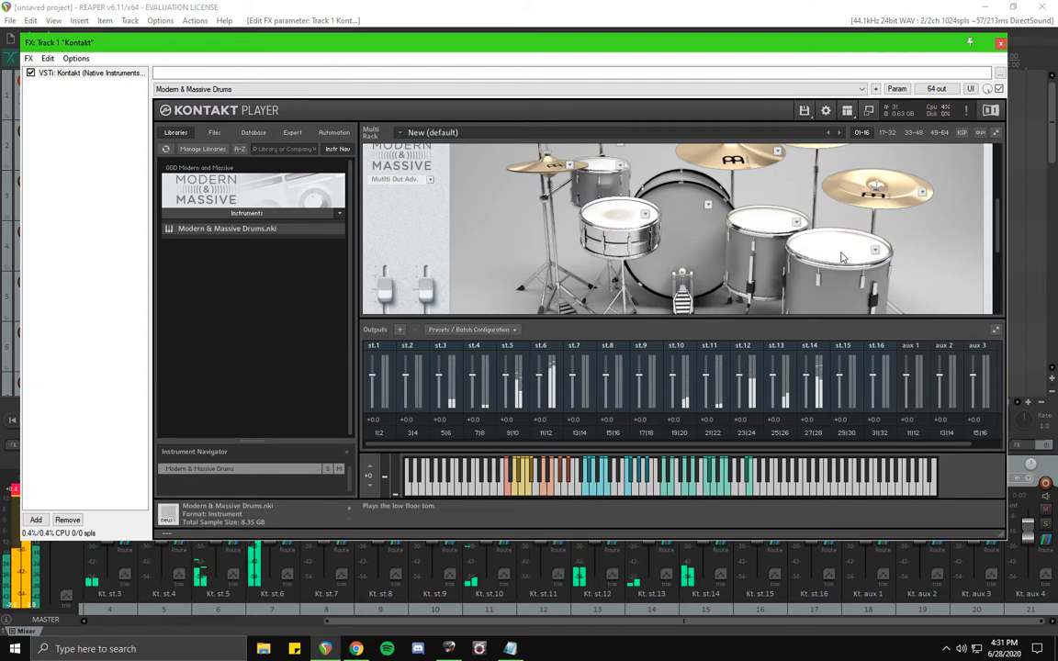
{"action": "left_click", "coordinate": [842, 256]}
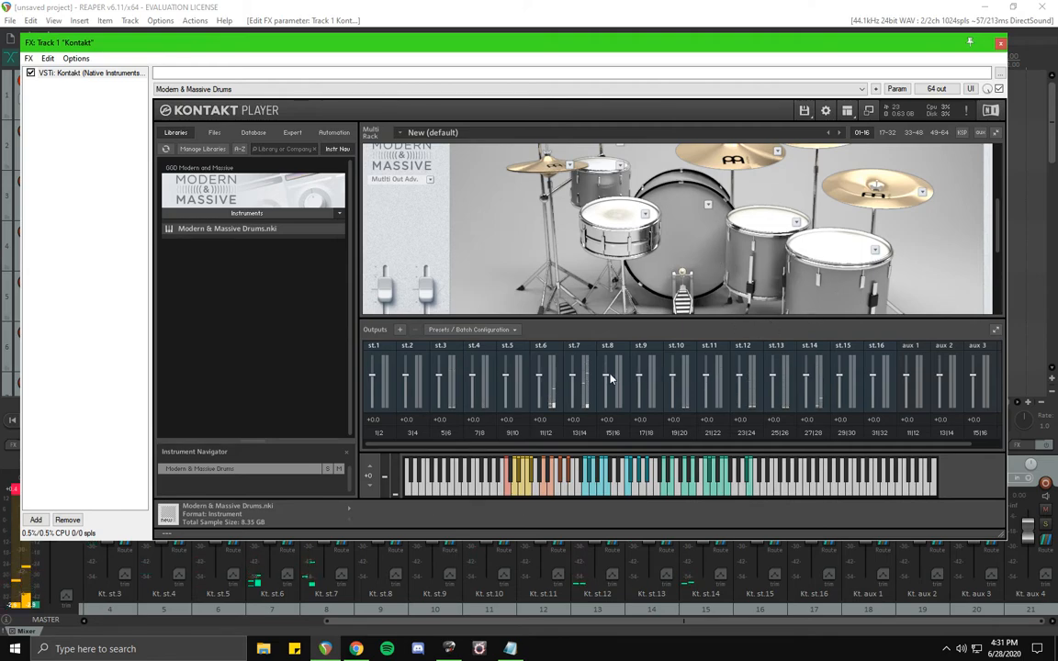
Add output channels with host output Kt. st.1 [1], then hit drums to test the routing.
{"action": "left_click", "coordinate": [399, 330]}
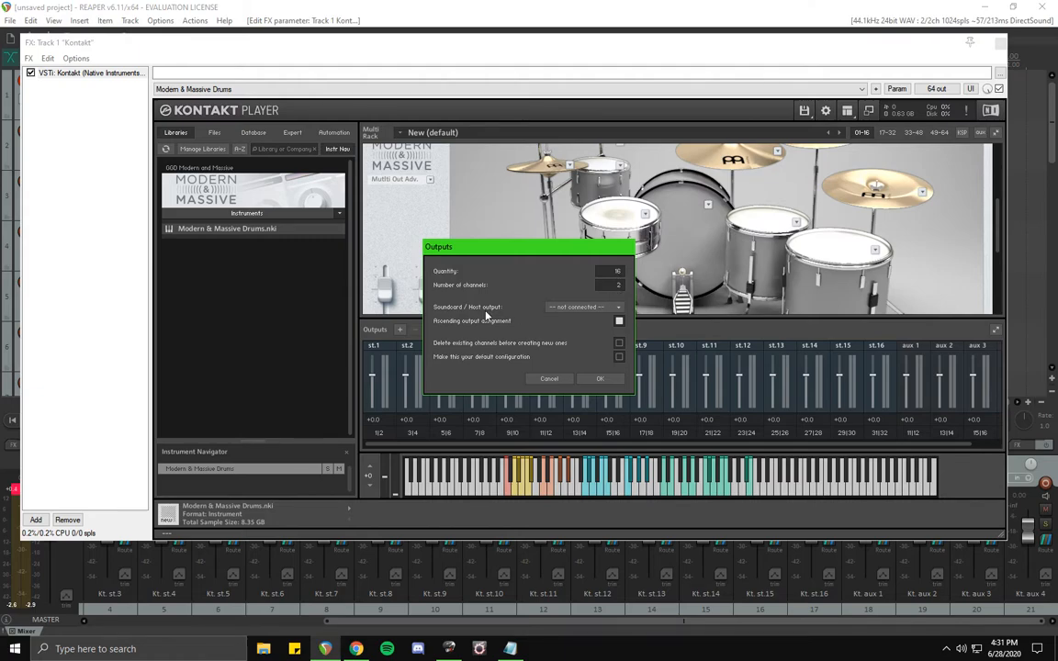
{"action": "left_click", "coordinate": [588, 307]}
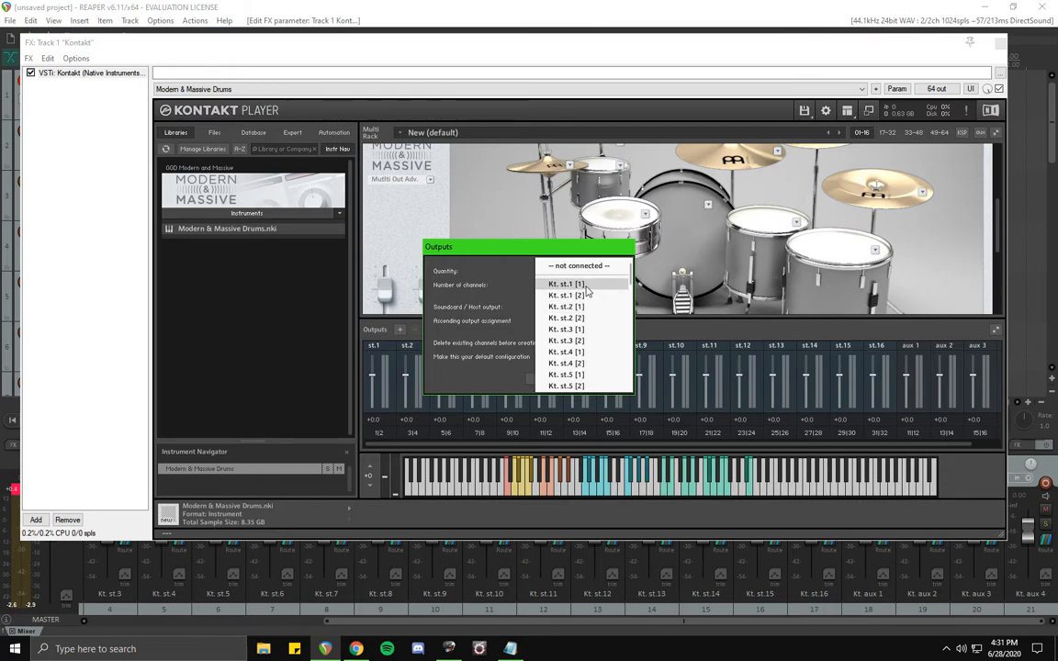
{"action": "left_click", "coordinate": [585, 287]}
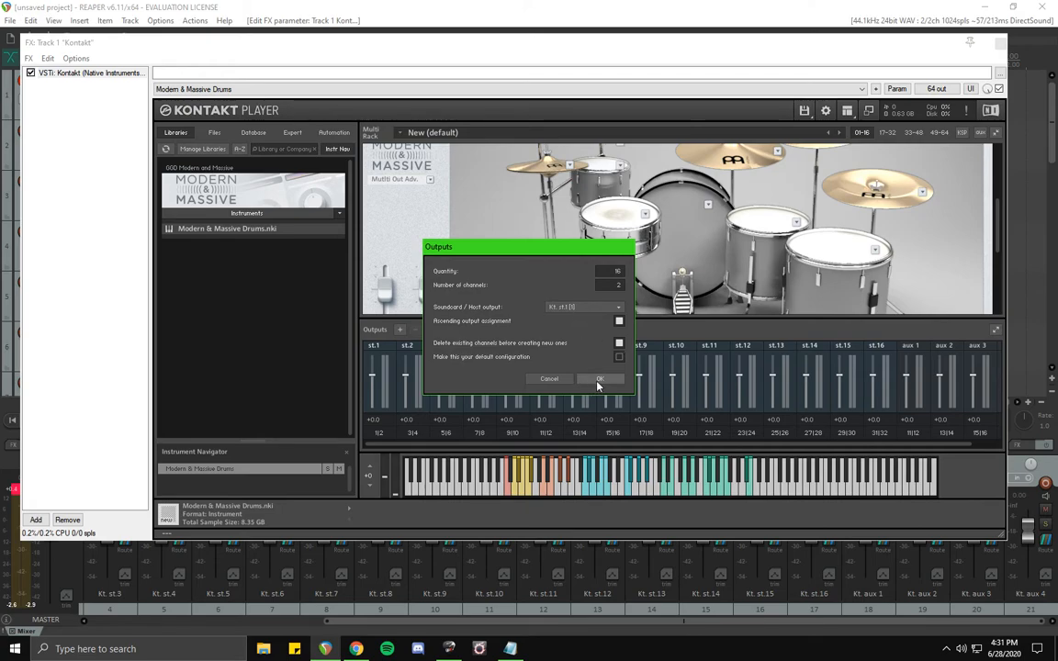
{"action": "left_click", "coordinate": [598, 379]}
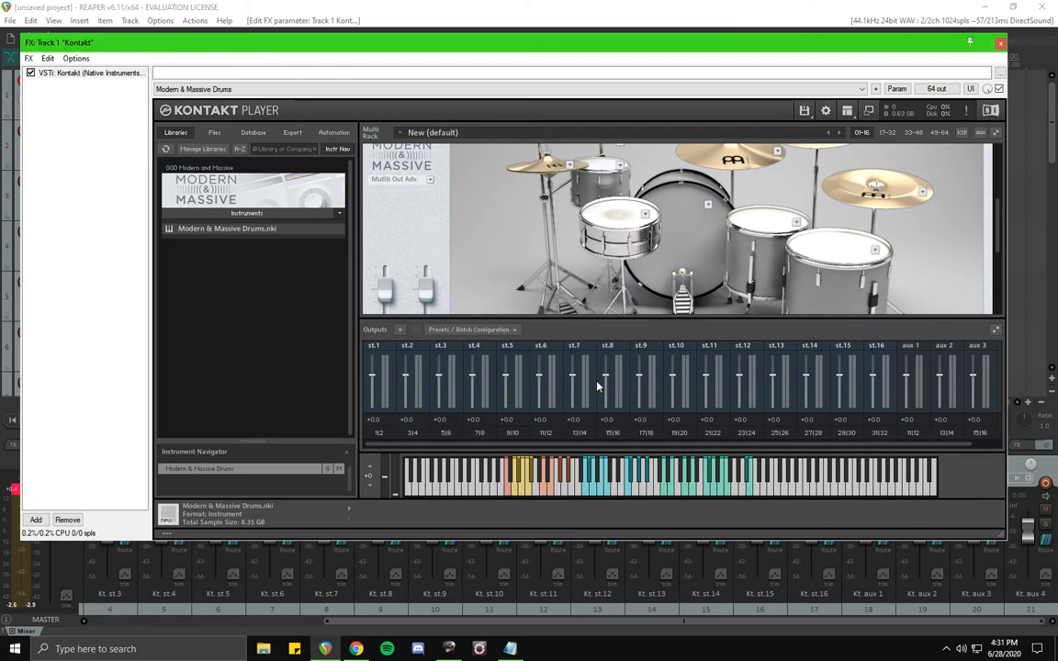
{"action": "left_click", "coordinate": [595, 189]}
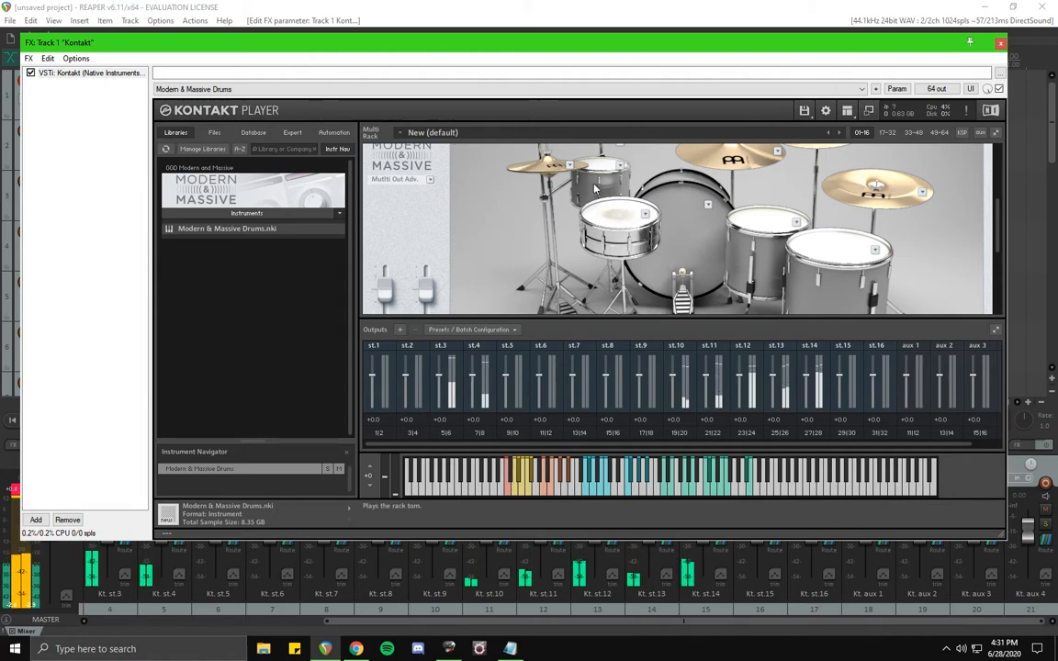
{"action": "left_click", "coordinate": [762, 227]}
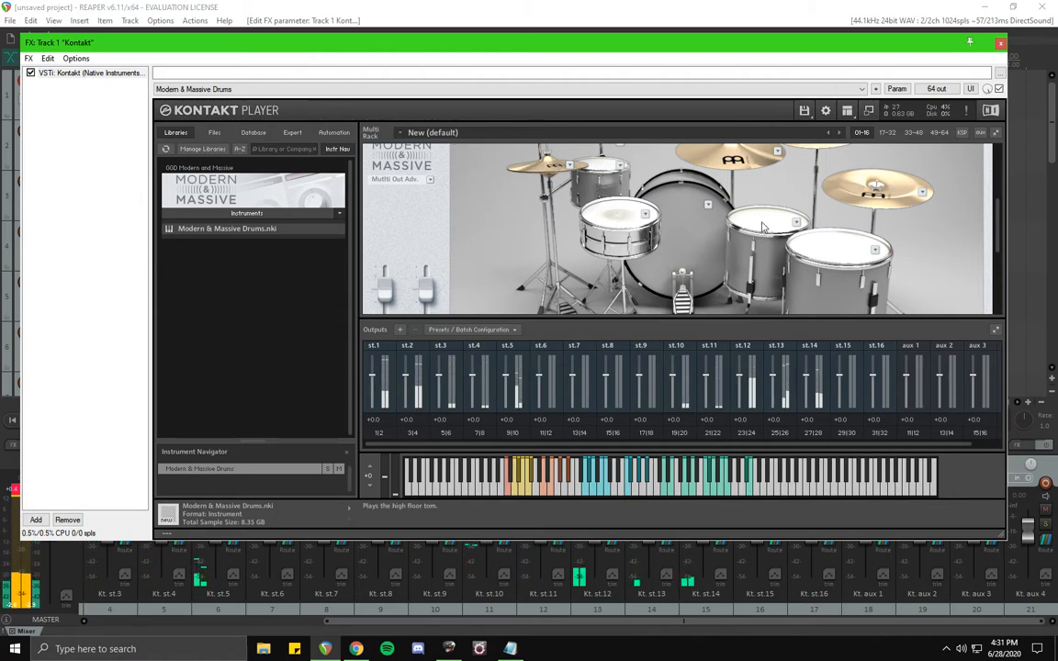
Hit the rack toms, floor tom and snare in the kit view to watch which output channels they feed.
{"action": "left_click", "coordinate": [762, 227]}
{"action": "left_click", "coordinate": [831, 246]}
{"action": "left_click", "coordinate": [831, 246]}
{"action": "left_click", "coordinate": [751, 220]}
{"action": "left_click", "coordinate": [681, 223]}
{"action": "left_click", "coordinate": [614, 219]}
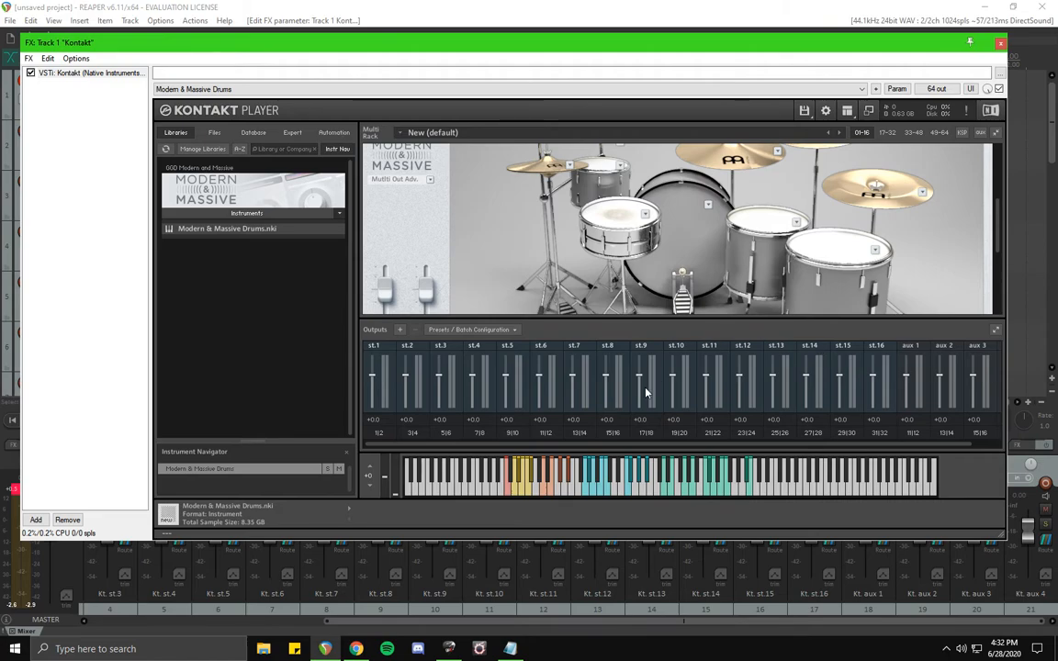
Switch to Guitar Pro and export the Drumkit track as MIDI to HardestGP on the Desktop, replacing the existing file.
{"action": "left_click", "coordinate": [446, 649]}
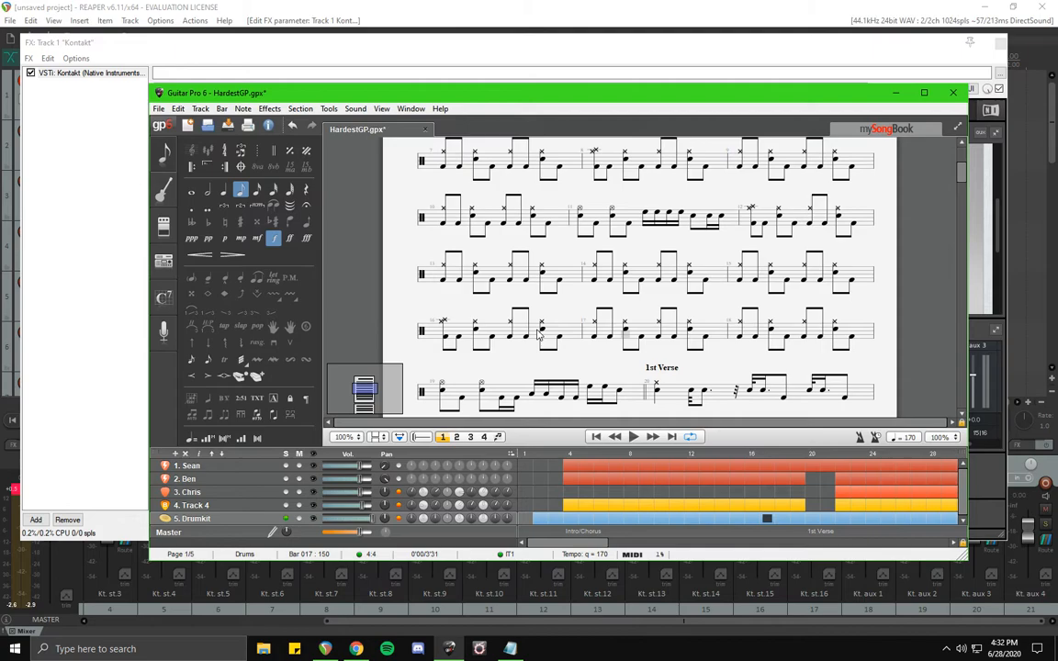
{"action": "left_click", "coordinate": [541, 519]}
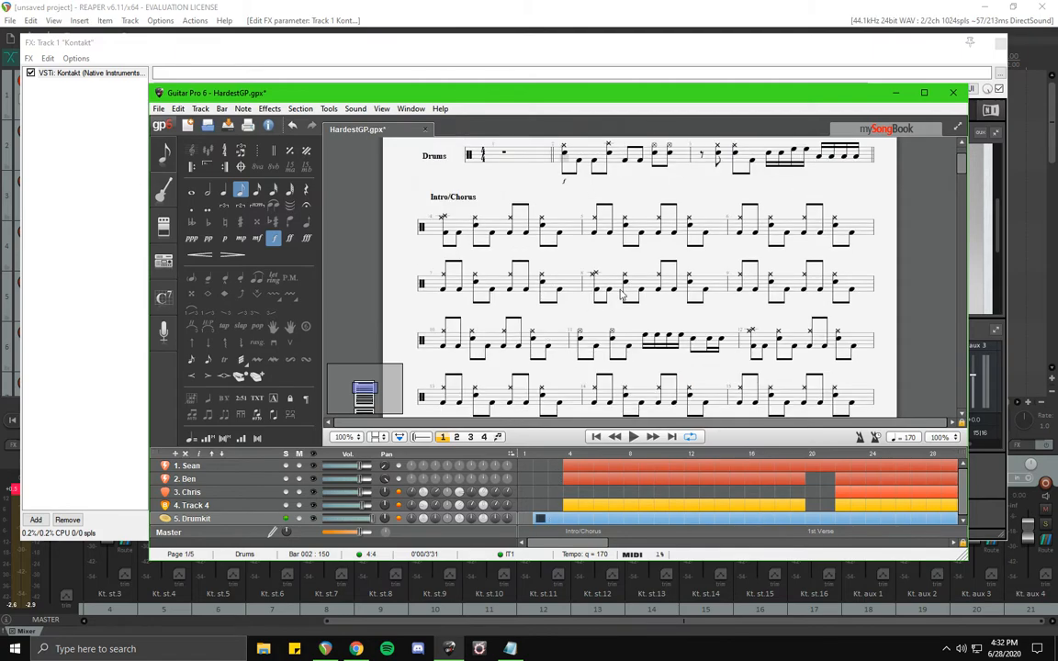
{"action": "scroll", "coordinate": [662, 280], "scroll_direction": "up", "scroll_amount": 1}
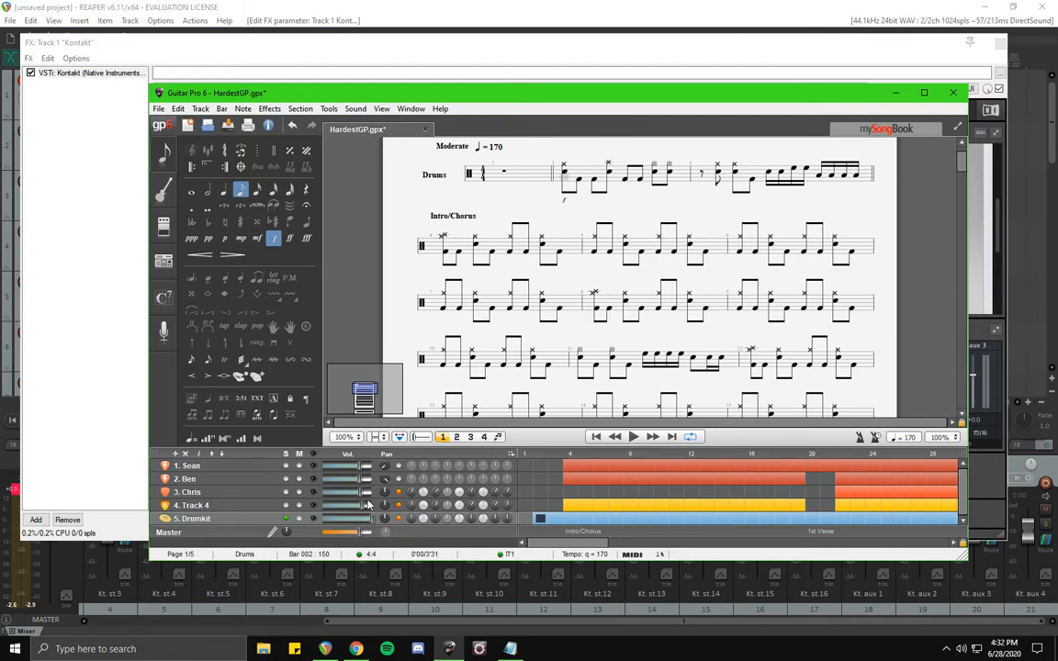
{"action": "left_click", "coordinate": [158, 108]}
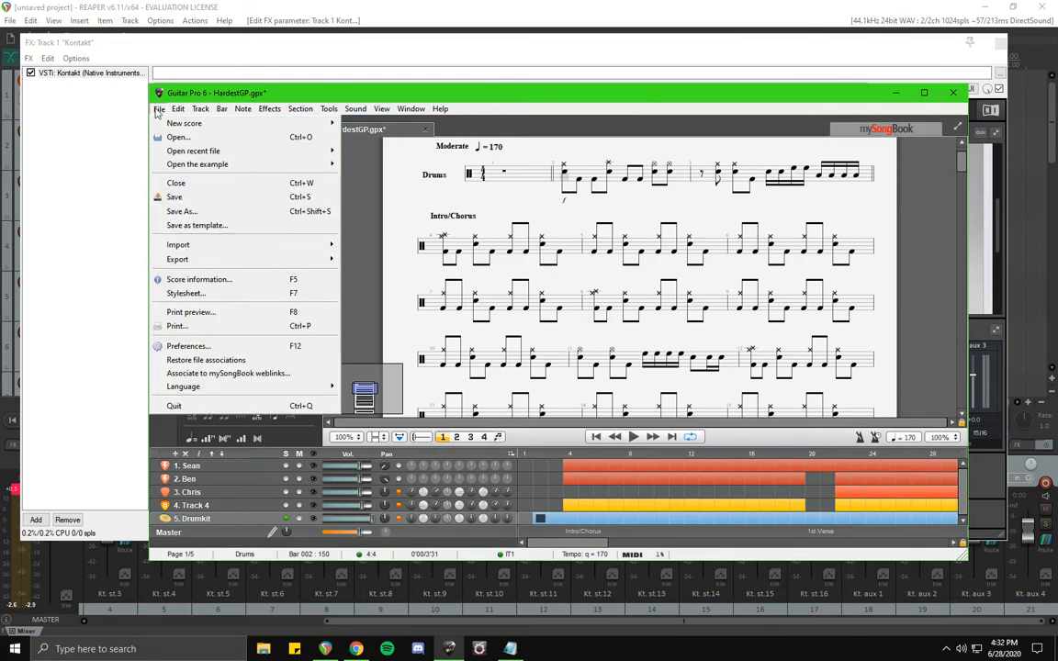
{"action": "mouse_move", "coordinate": [246, 263]}
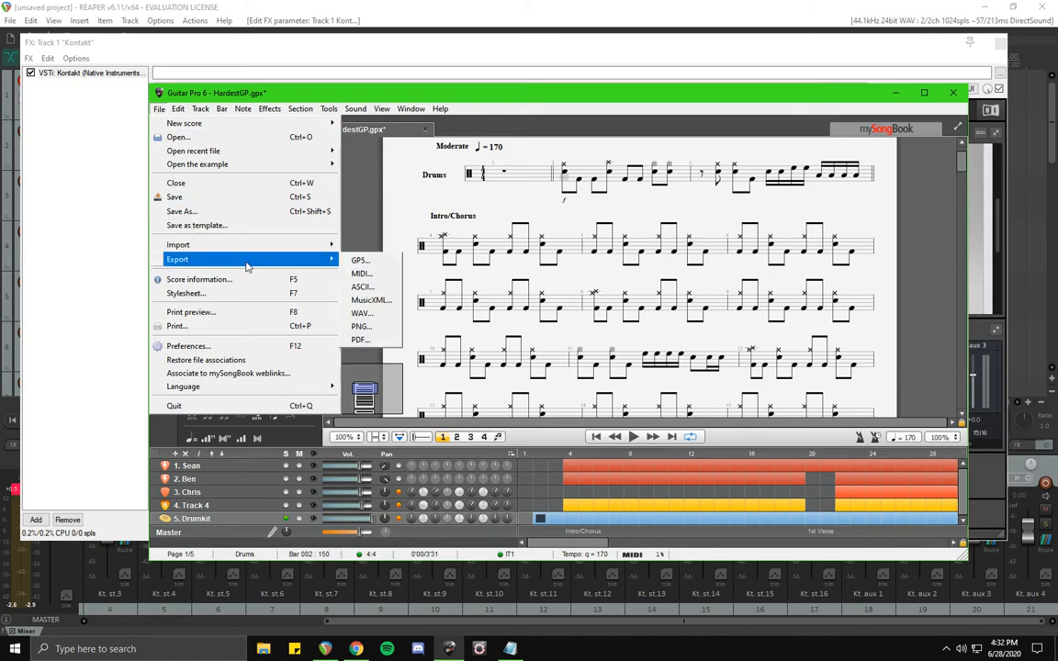
{"action": "left_click", "coordinate": [358, 274]}
{"action": "left_click", "coordinate": [298, 261]}
{"action": "left_click", "coordinate": [571, 411]}
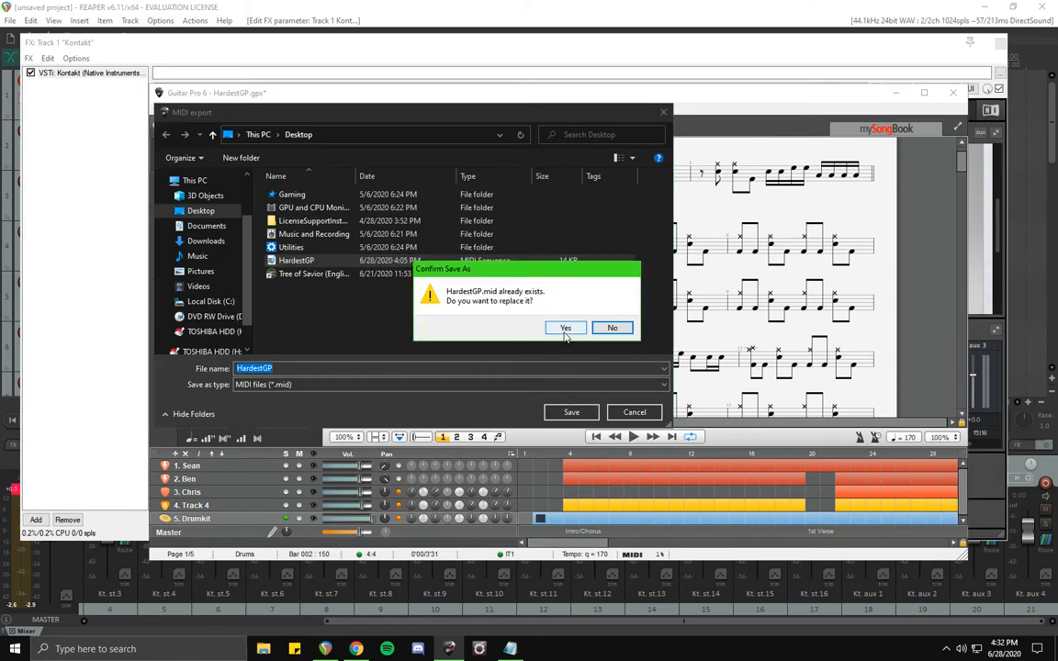
{"action": "left_click", "coordinate": [510, 299]}
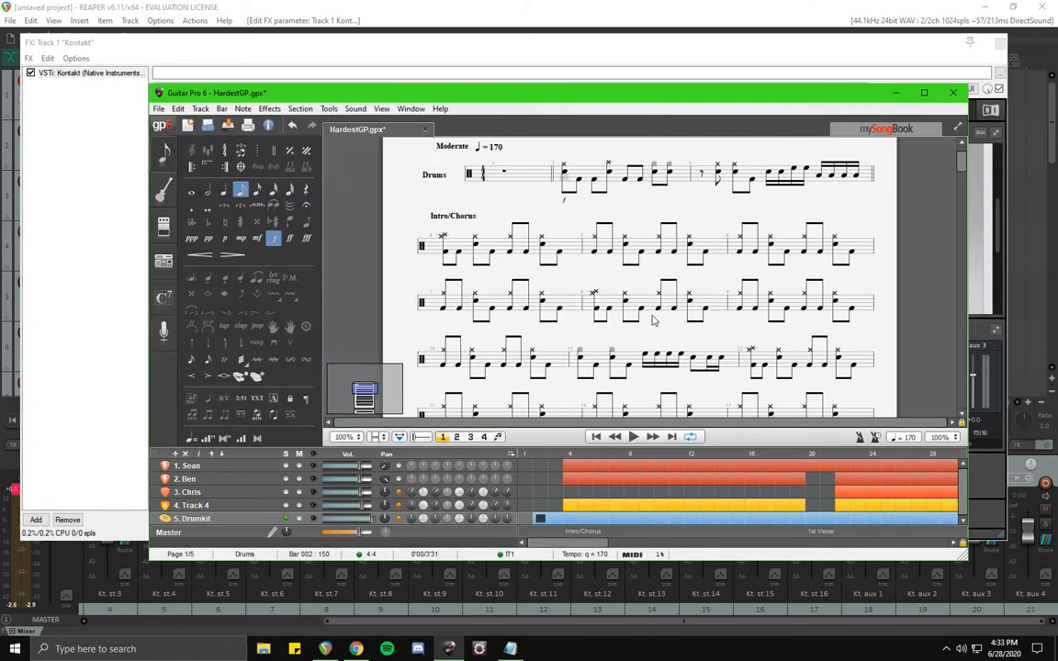
Close the Kontakt window and drag the HardestGP MIDI file from the desktop onto the Kontakt track.
{"action": "left_click", "coordinate": [894, 97]}
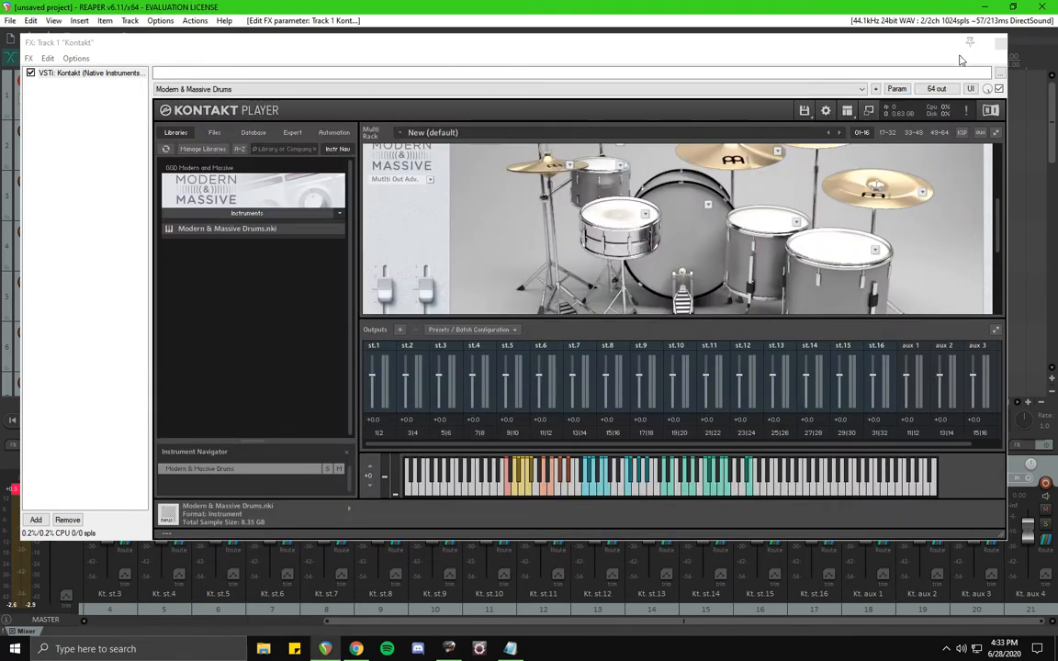
{"action": "left_click", "coordinate": [915, 48]}
{"action": "left_click", "coordinate": [999, 45]}
{"action": "double_click", "coordinate": [799, 14]}
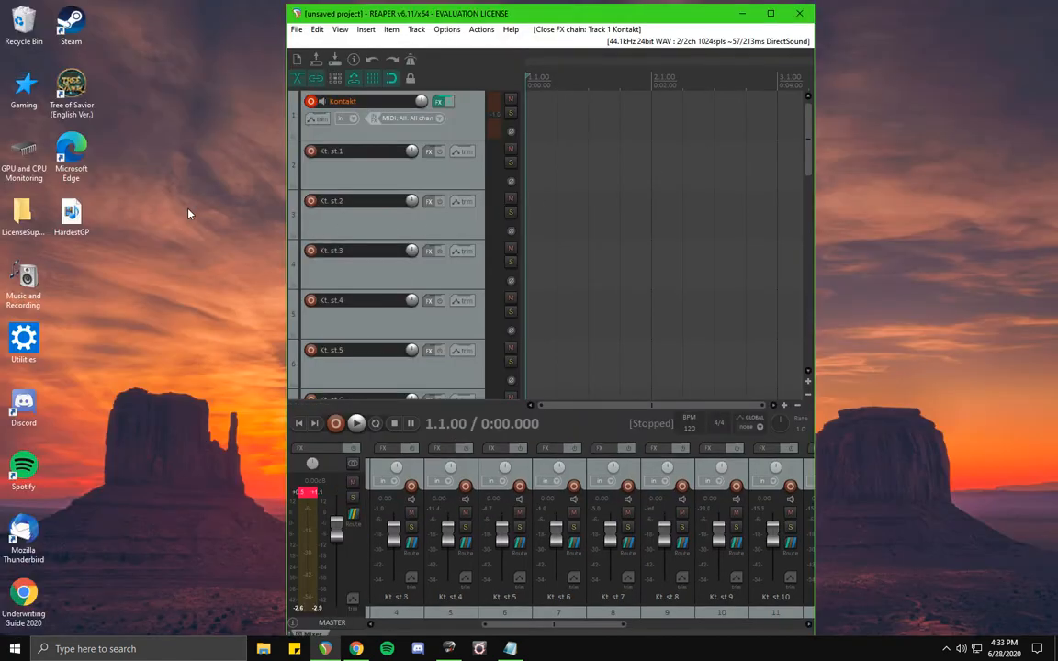
{"action": "left_click_drag", "start_coordinate": [70, 218], "coordinate": [651, 134]}
{"action": "left_click_drag", "start_coordinate": [754, 121], "coordinate": [689, 123]}
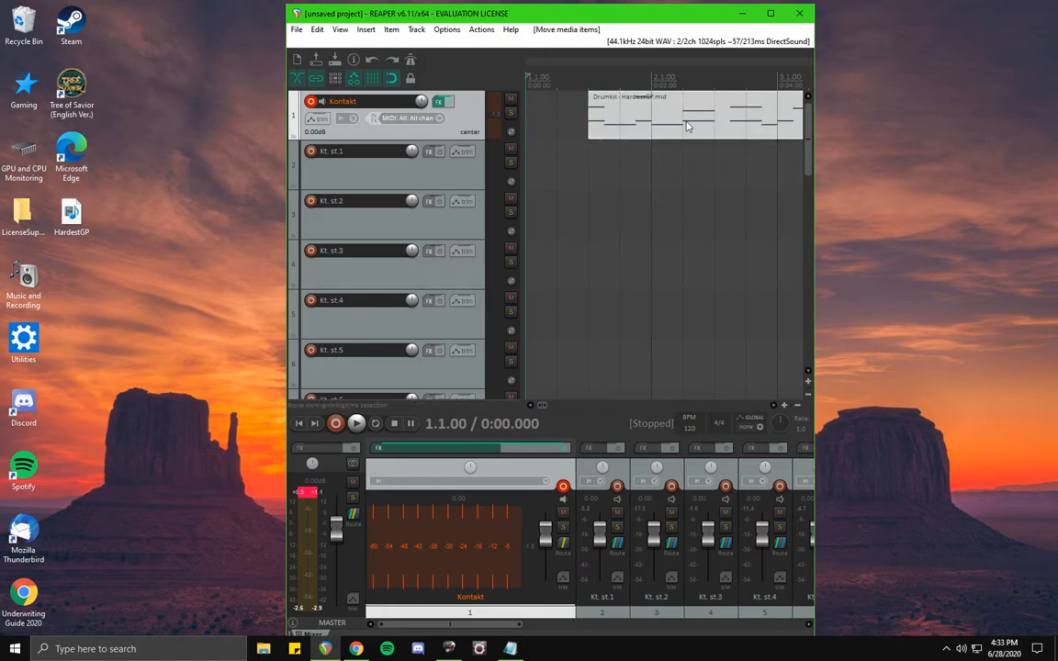
{"action": "left_click", "coordinate": [366, 31]}
{"action": "left_click", "coordinate": [393, 44]}
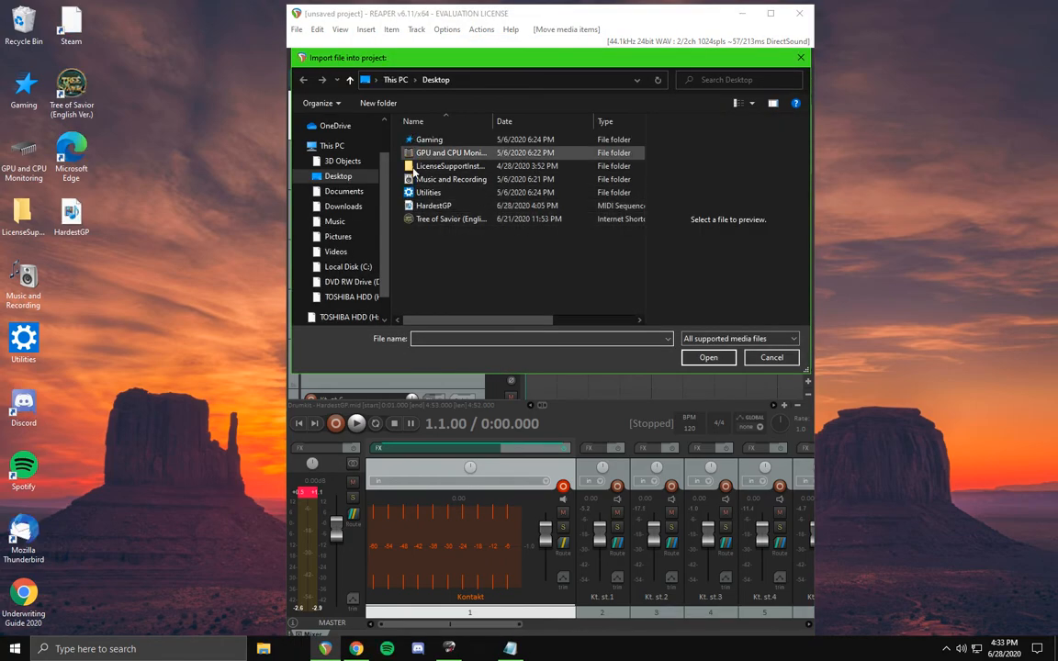
{"action": "left_click", "coordinate": [795, 360]}
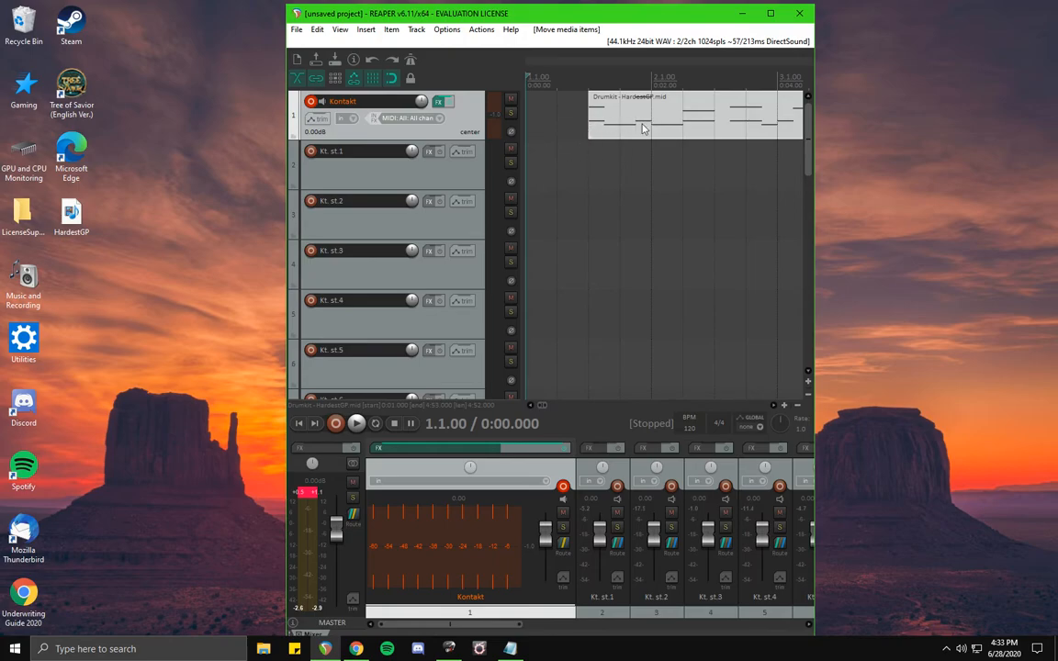
Undo the last item move, then play the project from the start while watching the output track meters, and stop.
{"action": "key", "text": "ctrl+z"}
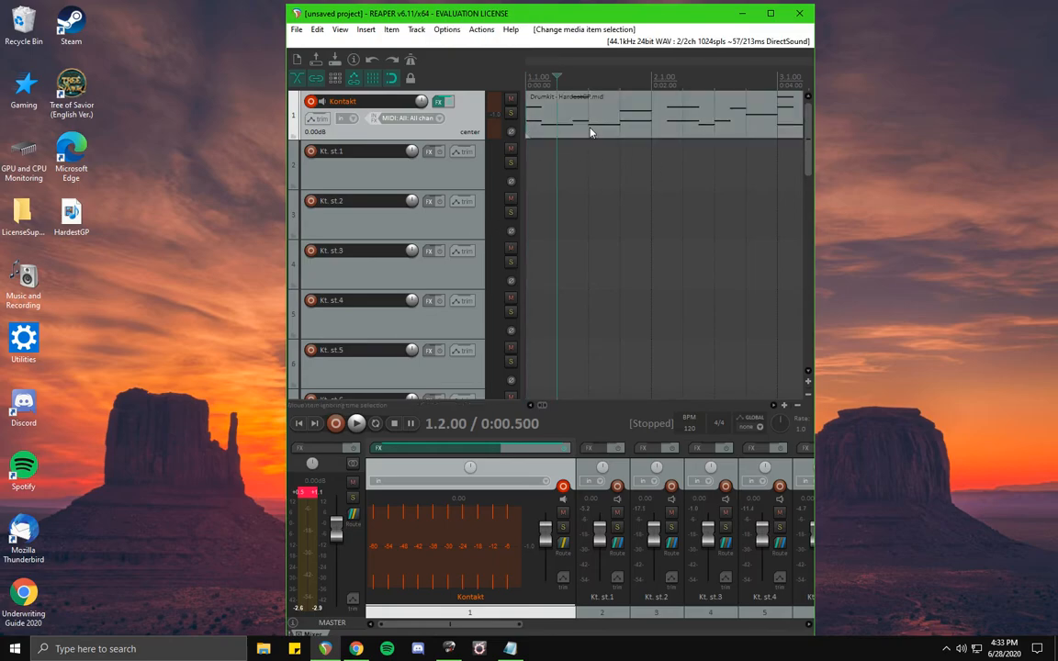
{"action": "left_click", "coordinate": [300, 425]}
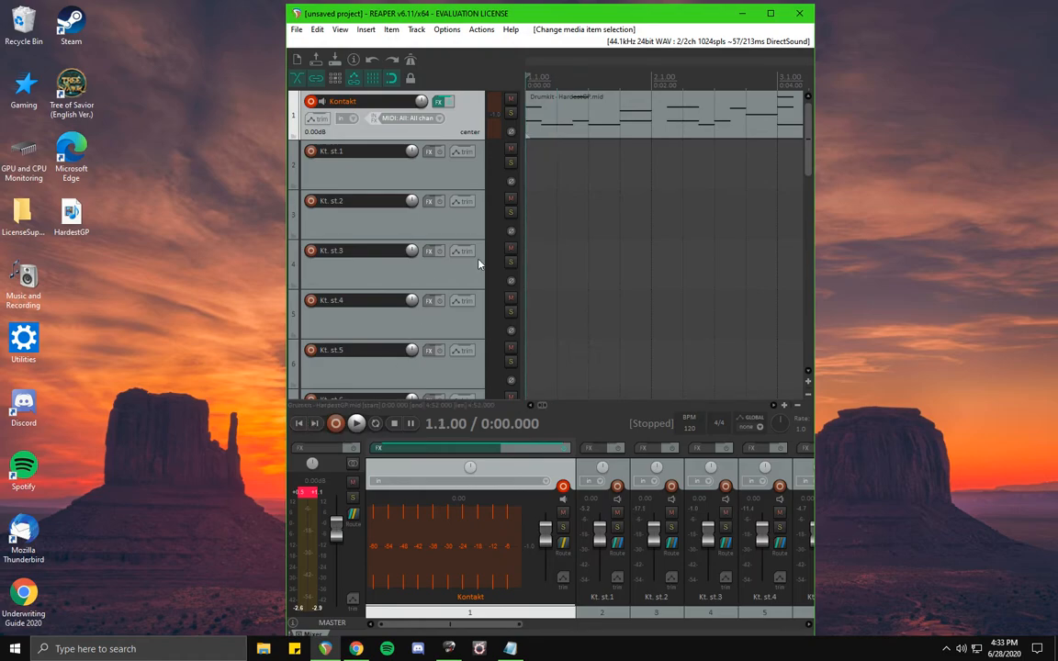
{"action": "left_click", "coordinate": [358, 427]}
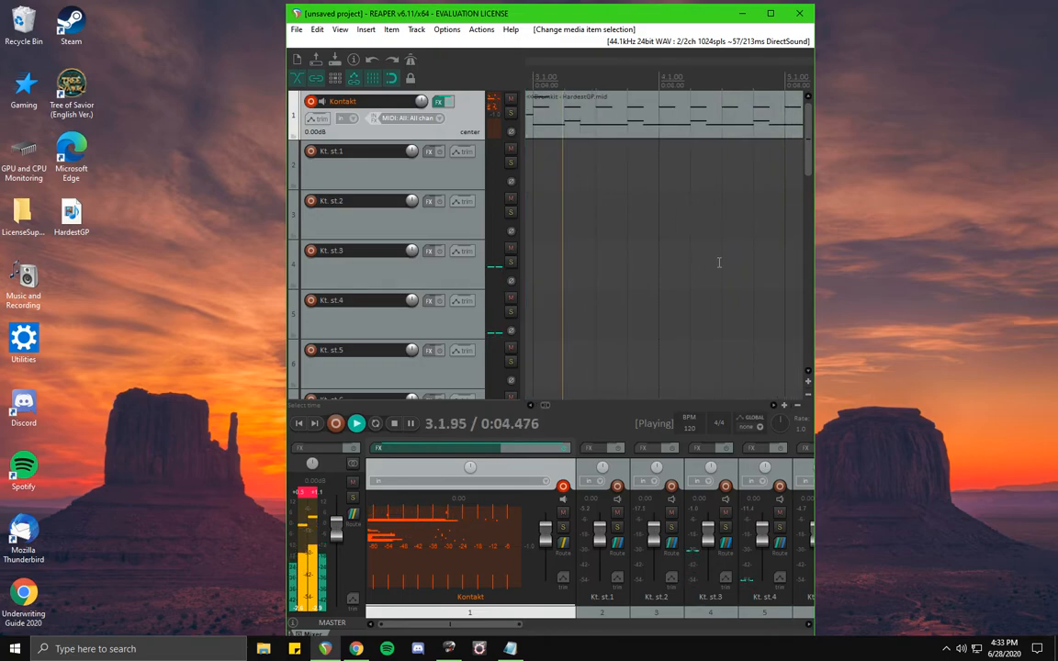
{"action": "left_click", "coordinate": [771, 13]}
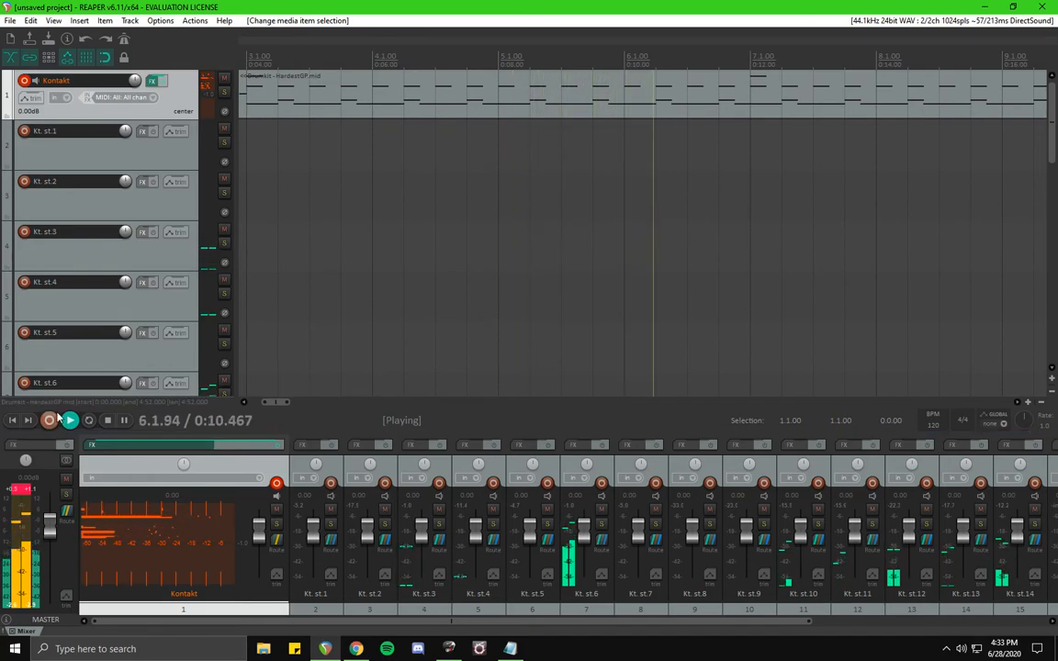
{"action": "key", "text": "space"}
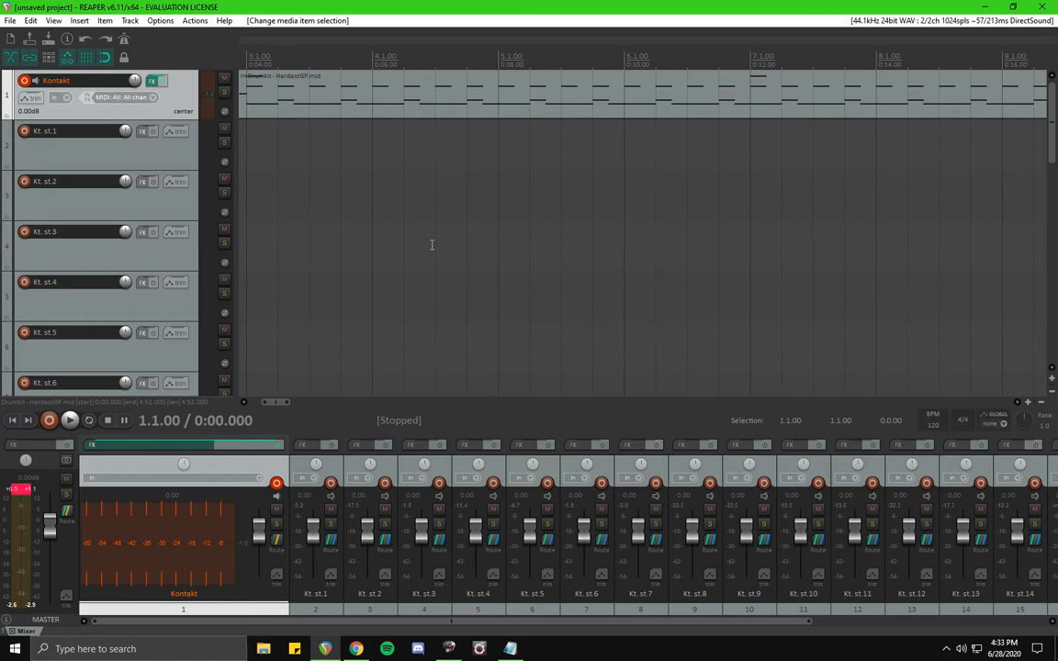
In the drum kit's Settings mappings, clear the MIDI map and load the GM mapping preset.
{"action": "left_click", "coordinate": [151, 81]}
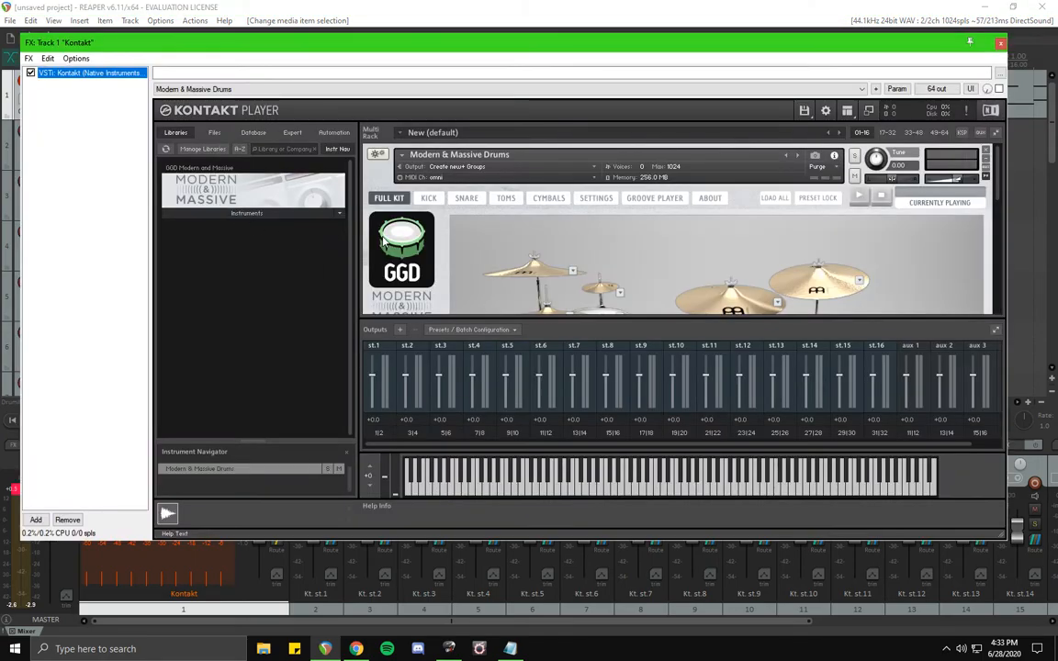
{"action": "left_click", "coordinate": [598, 200]}
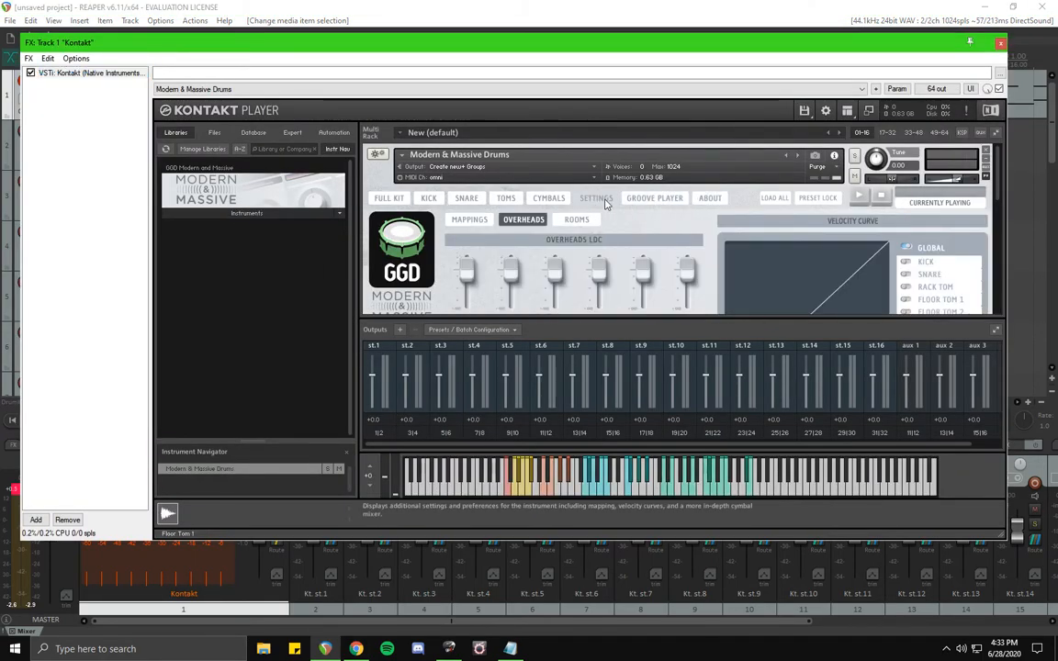
{"action": "left_click", "coordinate": [470, 219]}
{"action": "scroll", "coordinate": [715, 226], "scroll_direction": "down", "scroll_amount": 1}
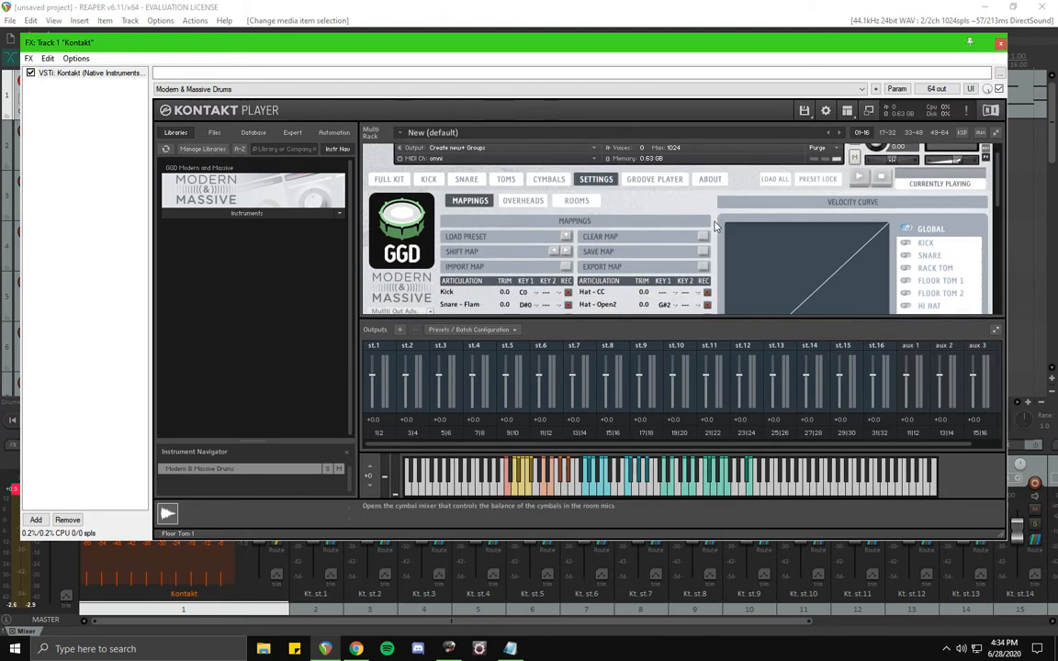
{"action": "scroll", "coordinate": [716, 226], "scroll_direction": "down", "scroll_amount": 3}
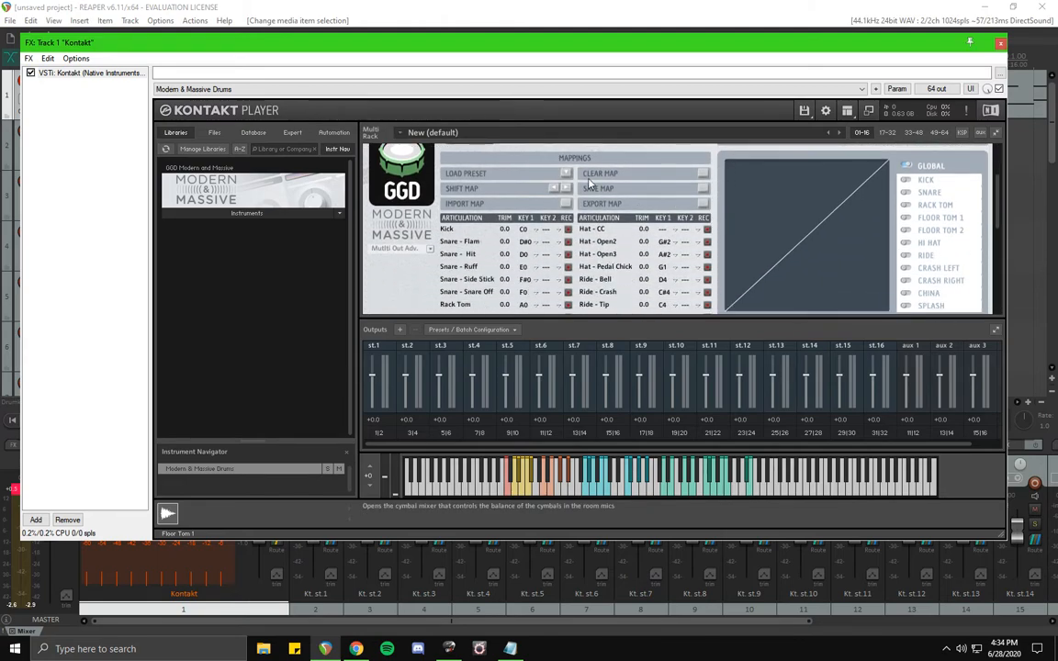
{"action": "left_click", "coordinate": [703, 177]}
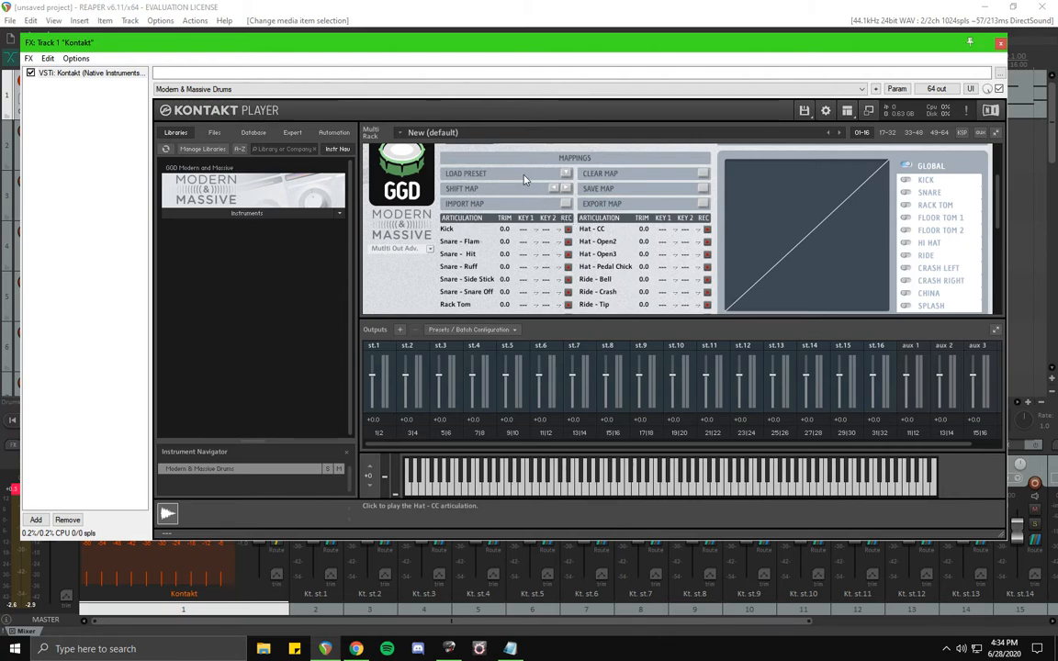
{"action": "left_click", "coordinate": [566, 174]}
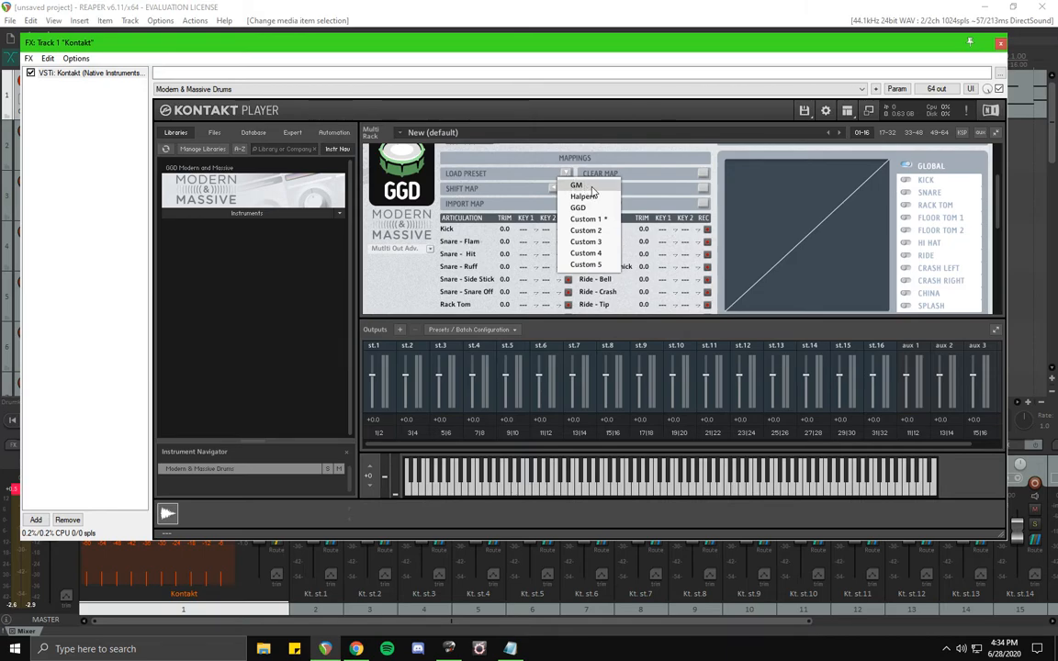
{"action": "left_click", "coordinate": [592, 188]}
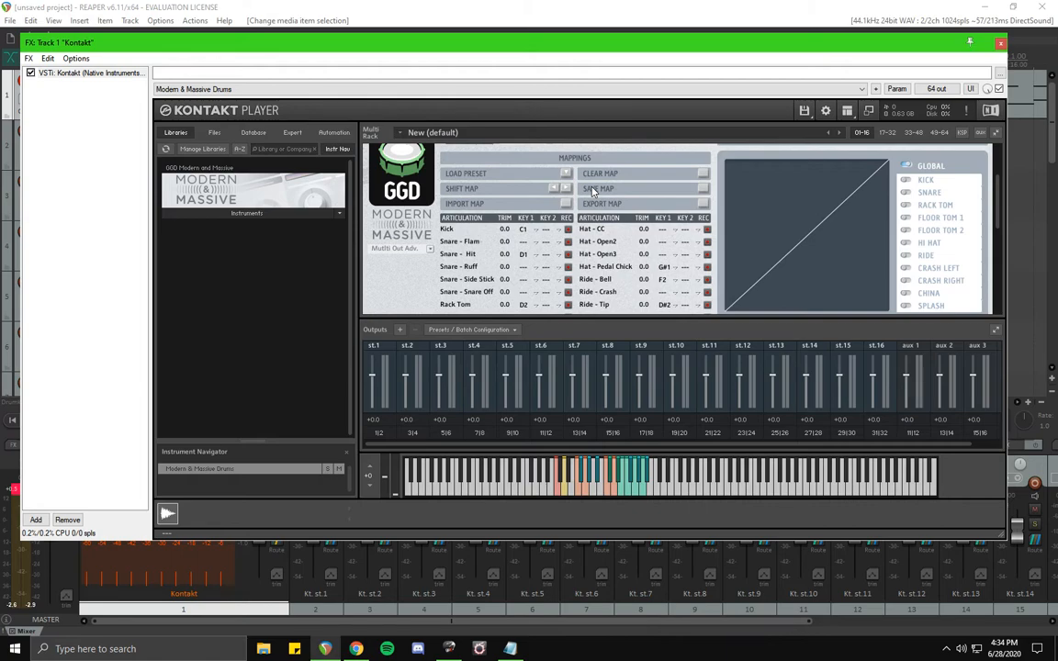
{"action": "left_click", "coordinate": [1000, 42]}
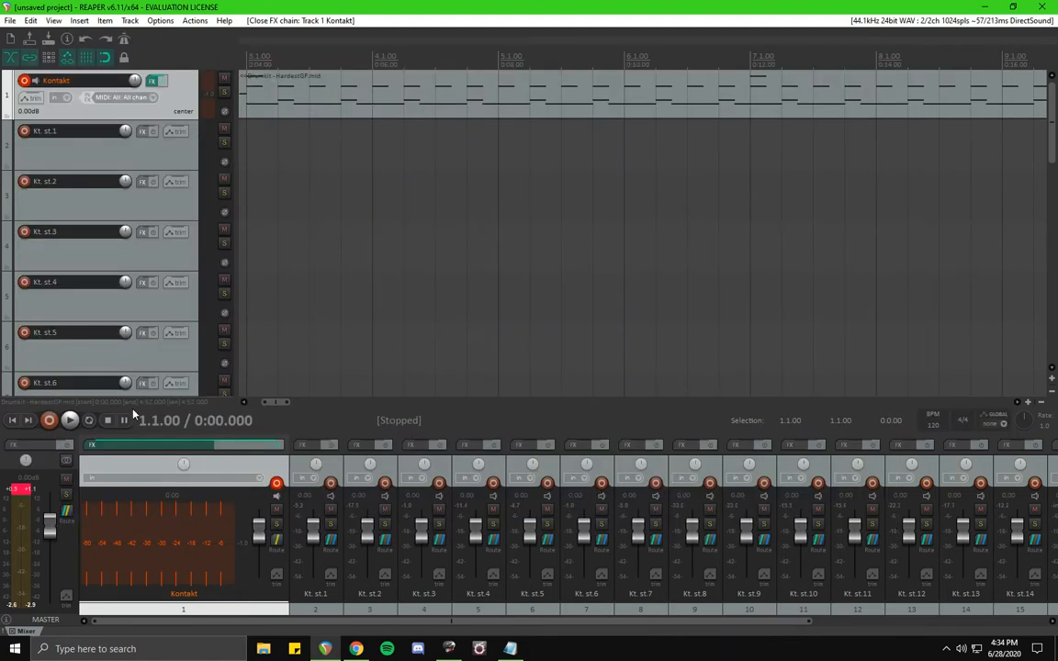
Play the project from the start to hear the remapped kit through the outputs, then stop.
{"action": "left_click", "coordinate": [13, 421]}
{"action": "left_click", "coordinate": [70, 420]}
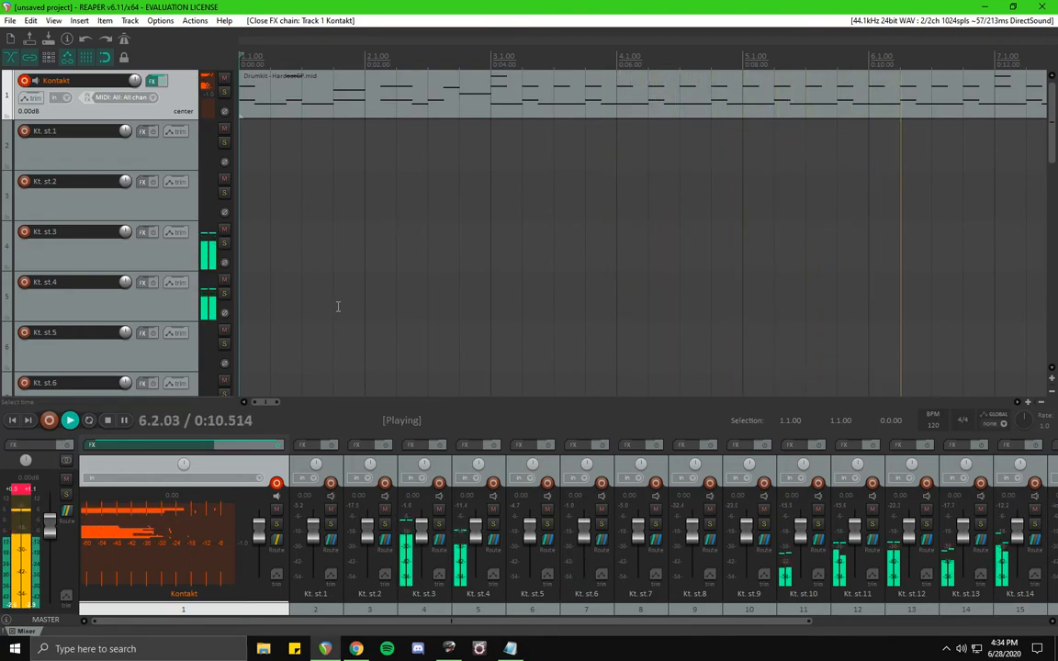
{"action": "left_click", "coordinate": [108, 420]}
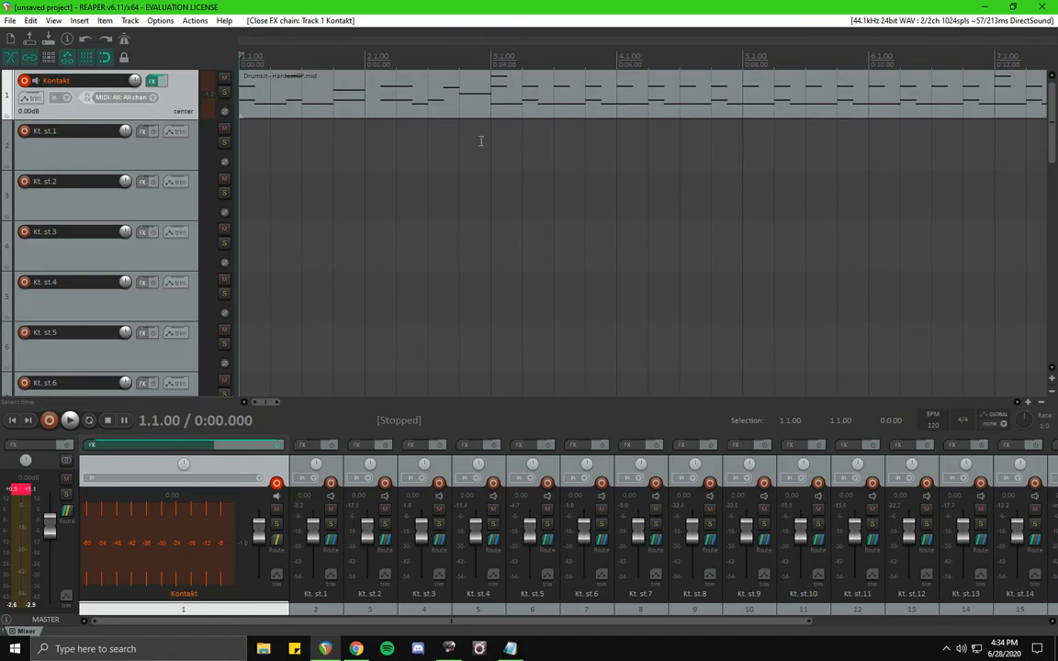
Open the drum MIDI item in the MIDI editor, maximized, and zoom into the first bars.
{"action": "left_click", "coordinate": [528, 104]}
{"action": "double_click", "coordinate": [547, 103]}
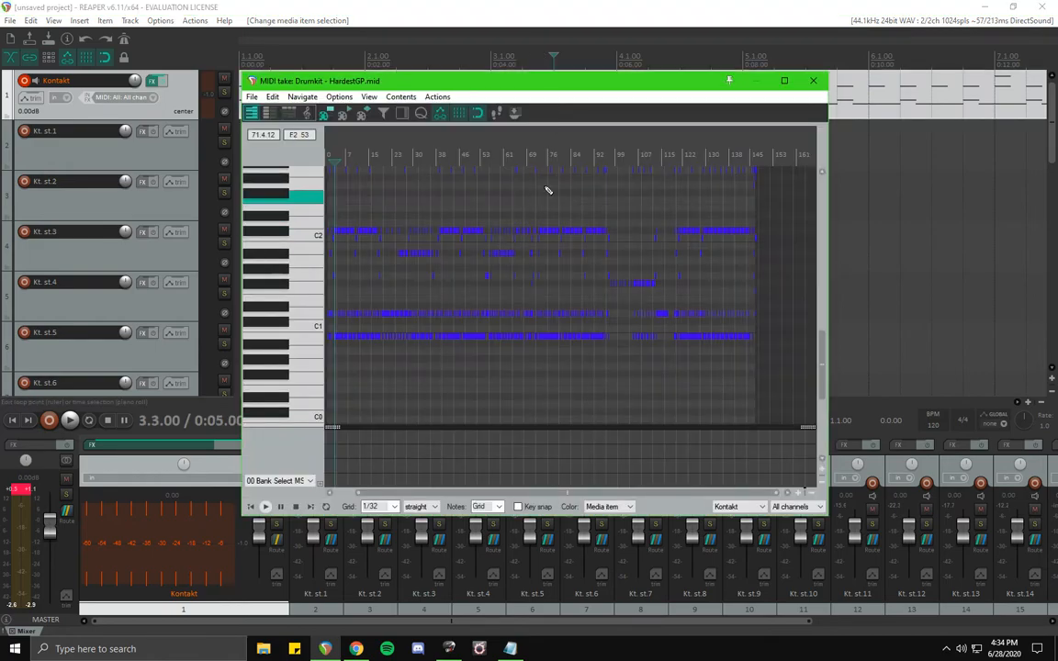
{"action": "double_click", "coordinate": [675, 88]}
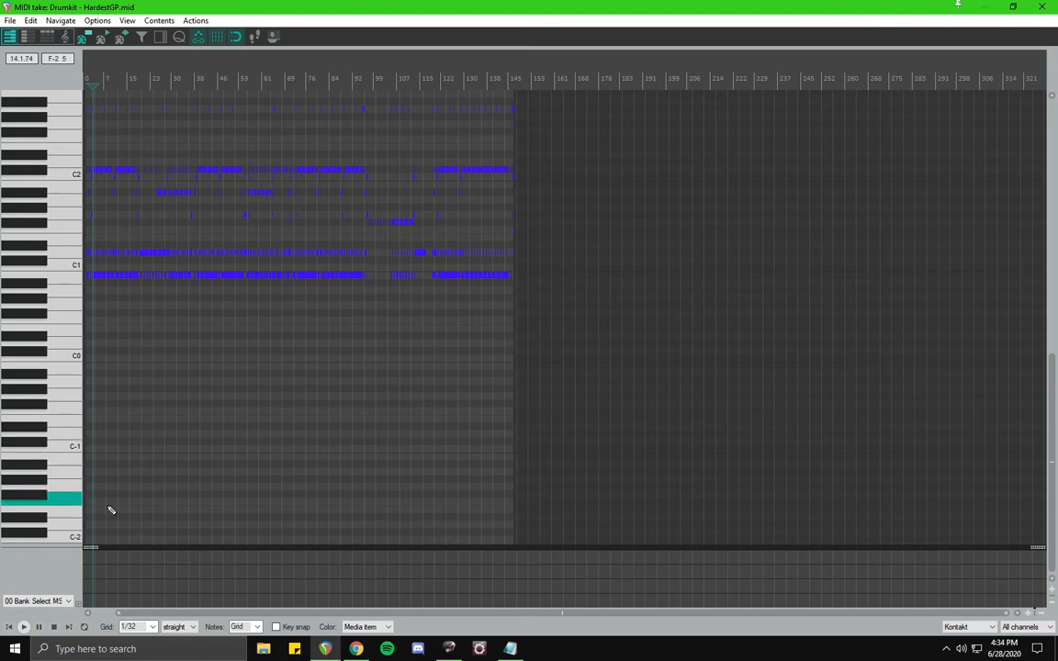
{"action": "scroll", "coordinate": [190, 271], "scroll_direction": "up", "scroll_amount": 5}
{"action": "scroll", "coordinate": [207, 291], "scroll_direction": "up", "scroll_amount": 5}
{"action": "scroll", "coordinate": [208, 294], "scroll_direction": "down", "scroll_amount": 5}
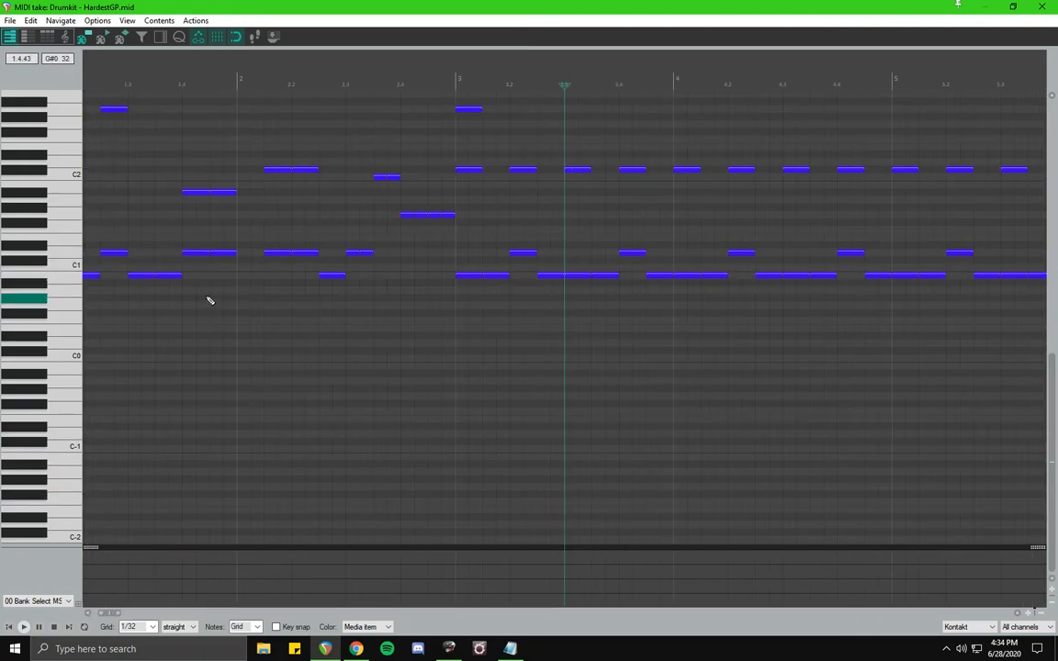
Play the MIDI item from its start in the editor and stop it.
{"action": "left_click", "coordinate": [7, 629]}
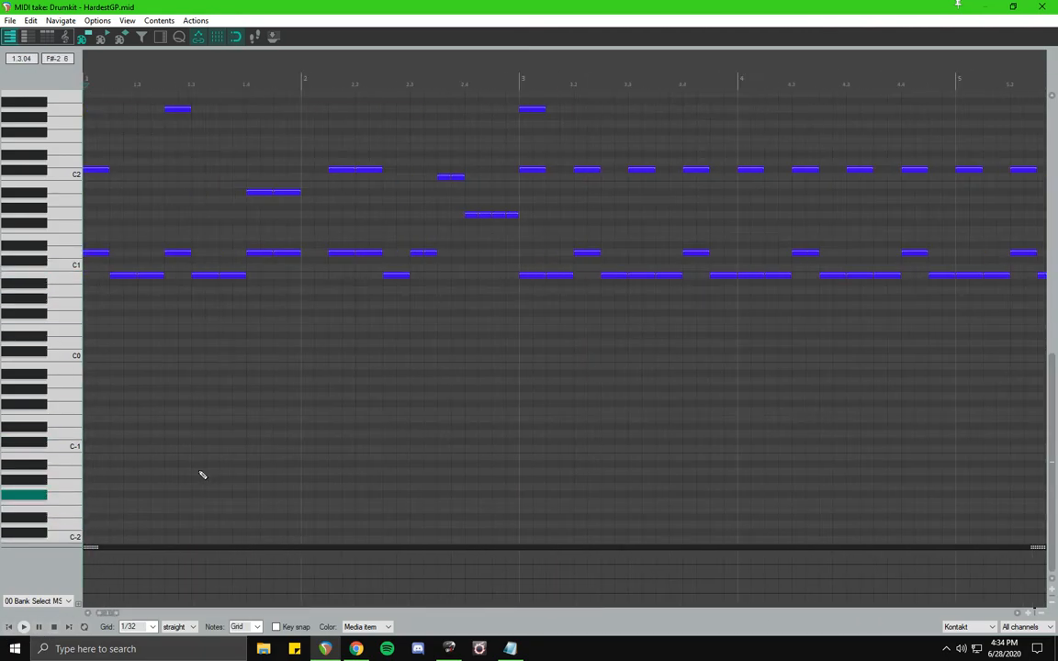
{"action": "left_click", "coordinate": [23, 626]}
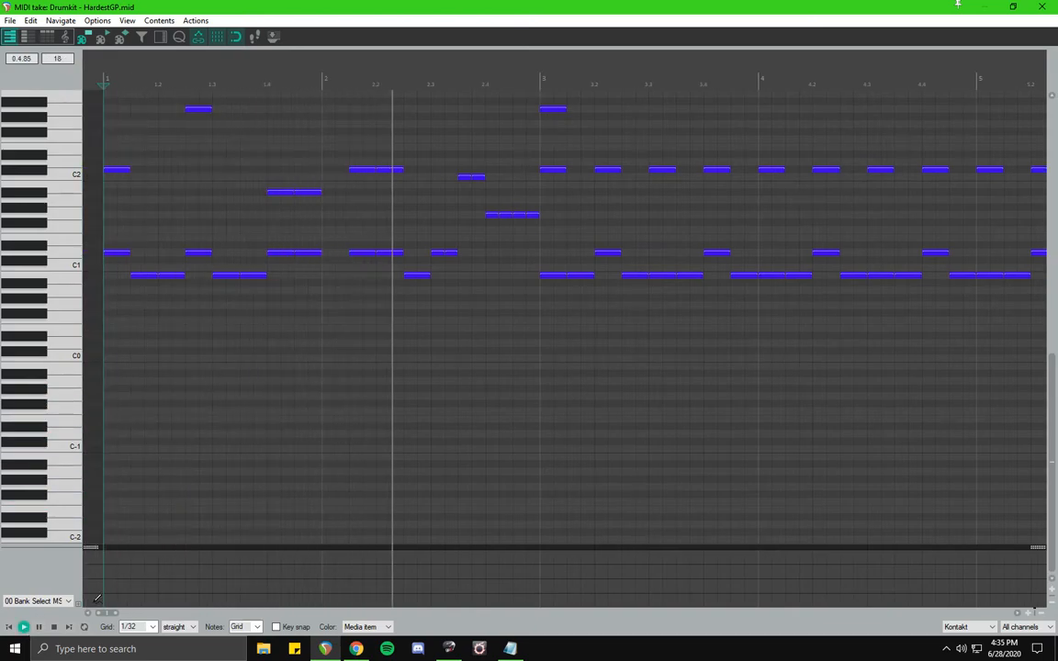
{"action": "left_click", "coordinate": [53, 628]}
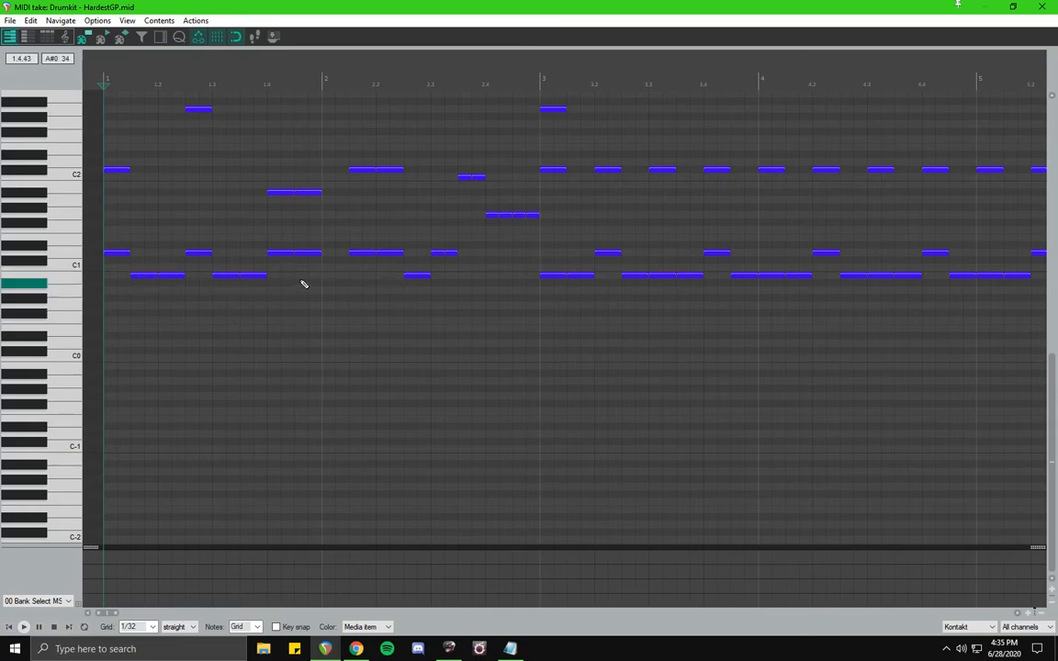
Check which pitch the low repeated notes use on the piano keys, then close the MIDI editor.
{"action": "left_click", "coordinate": [73, 277]}
{"action": "left_click", "coordinate": [72, 277]}
{"action": "left_click", "coordinate": [71, 277]}
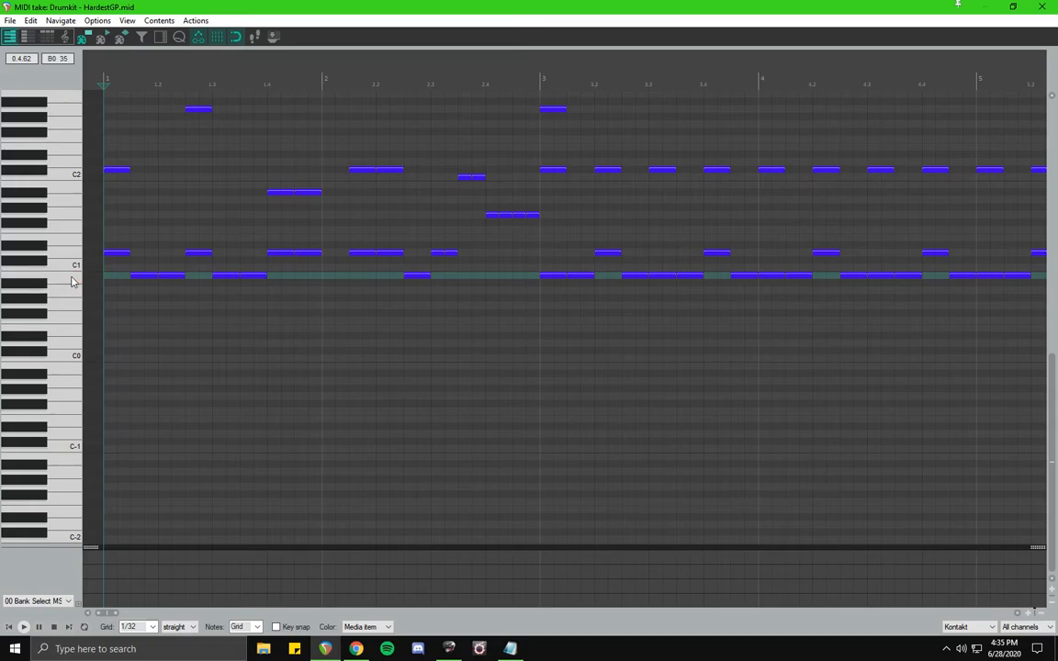
{"action": "left_click", "coordinate": [73, 278]}
{"action": "left_click", "coordinate": [74, 278]}
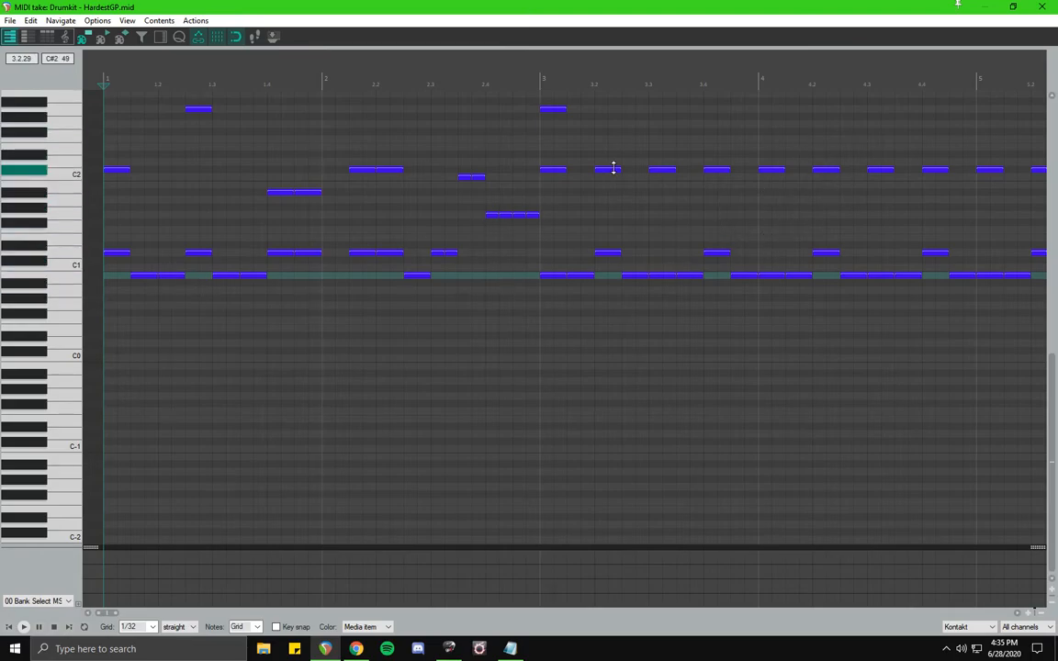
{"action": "left_click", "coordinate": [67, 268]}
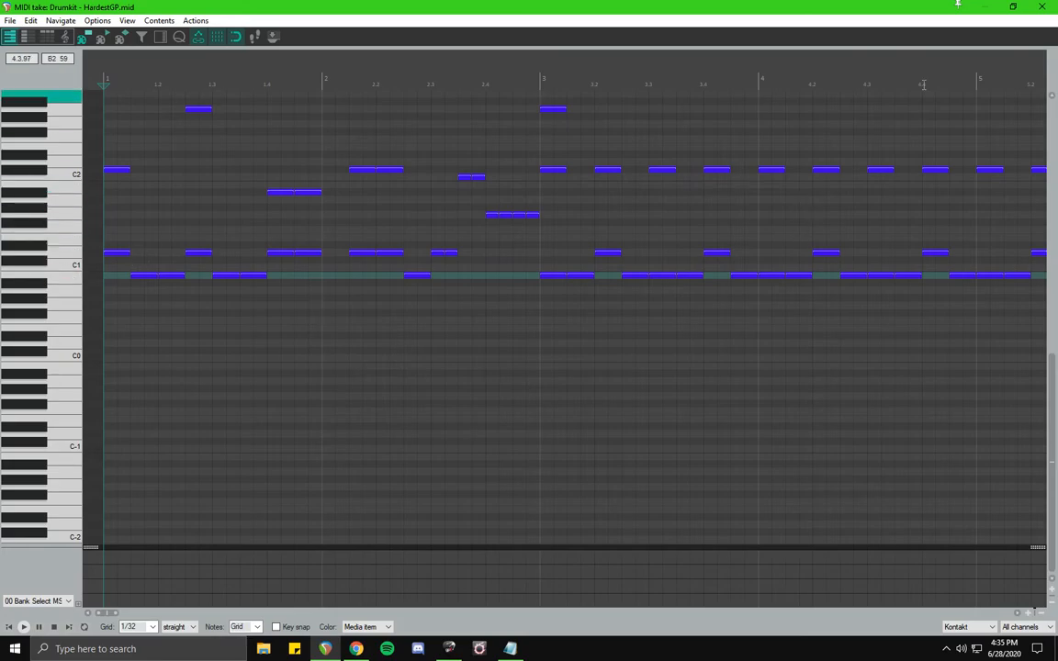
{"action": "left_click", "coordinate": [1041, 7]}
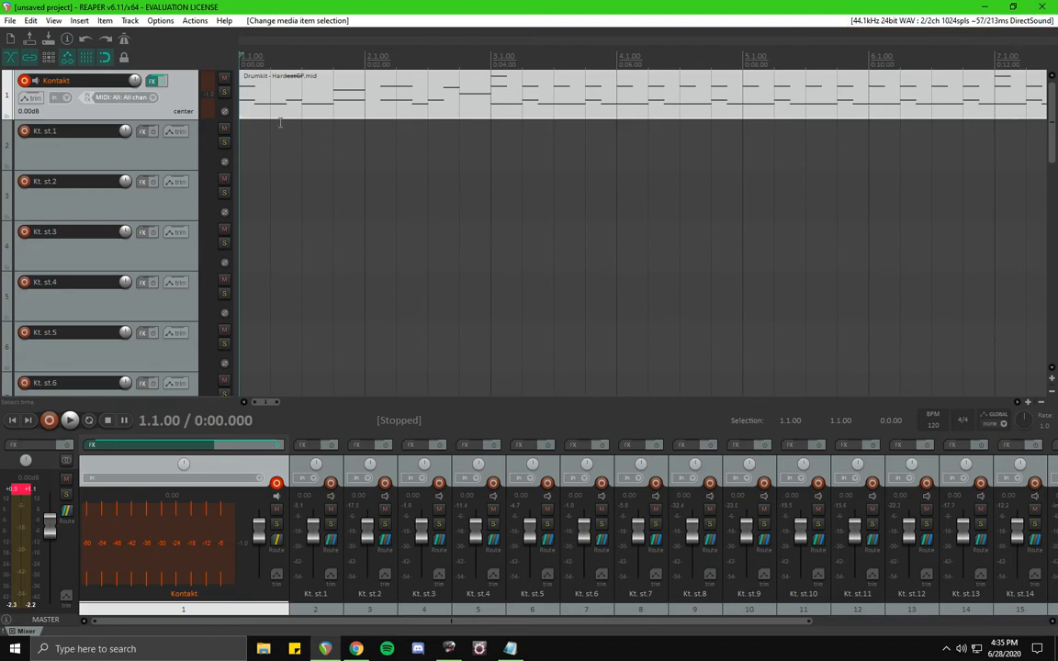
Open the Kontakt instrument, set the Kick articulation's first key to B0 in the mappings, and close the FX window.
{"action": "left_click", "coordinate": [151, 83]}
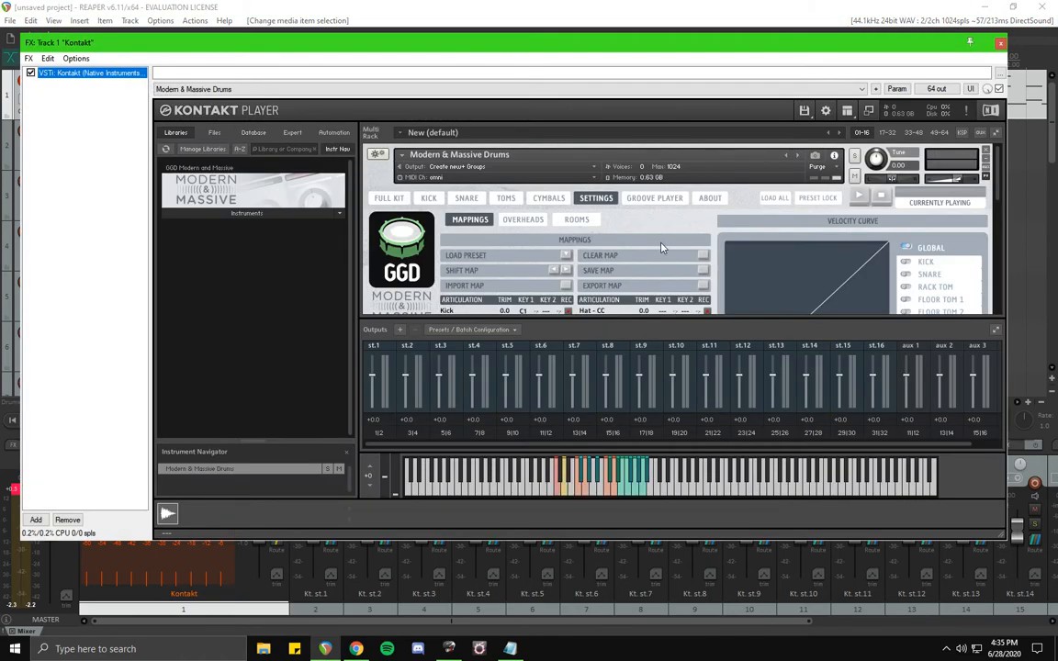
{"action": "scroll", "coordinate": [698, 230], "scroll_direction": "down", "scroll_amount": 3}
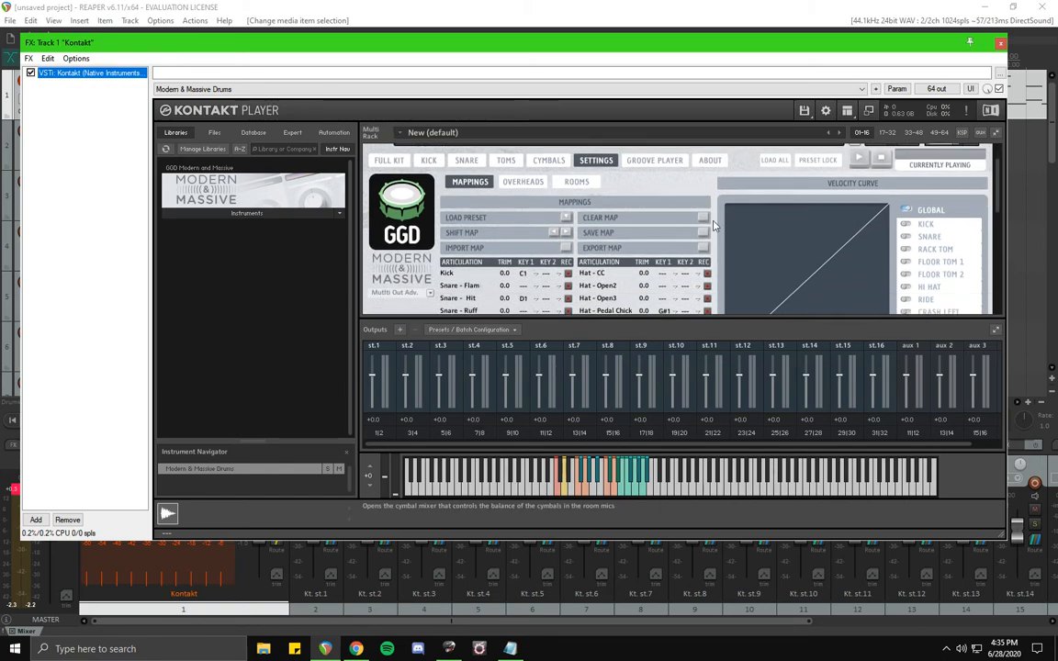
{"action": "scroll", "coordinate": [714, 224], "scroll_direction": "down", "scroll_amount": 1}
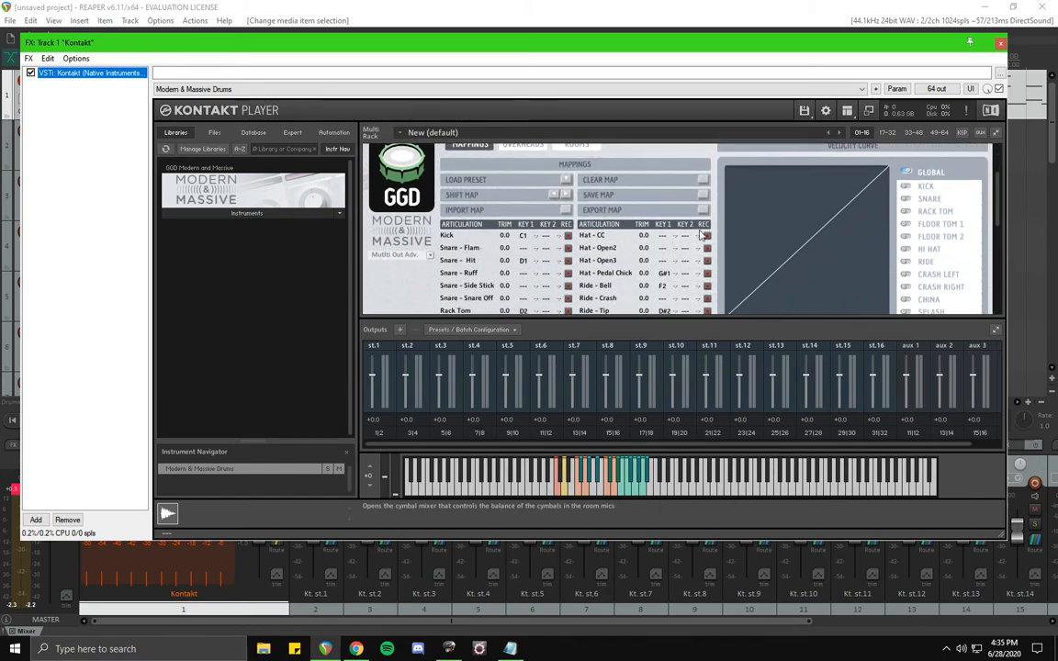
{"action": "left_click", "coordinate": [522, 237]}
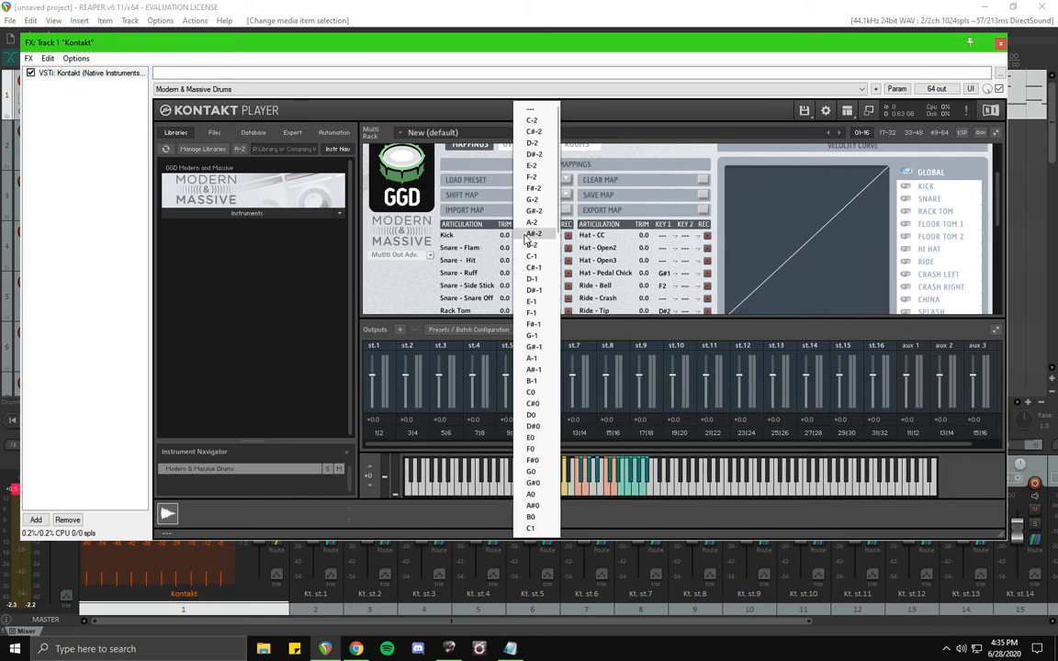
{"action": "left_click", "coordinate": [533, 518]}
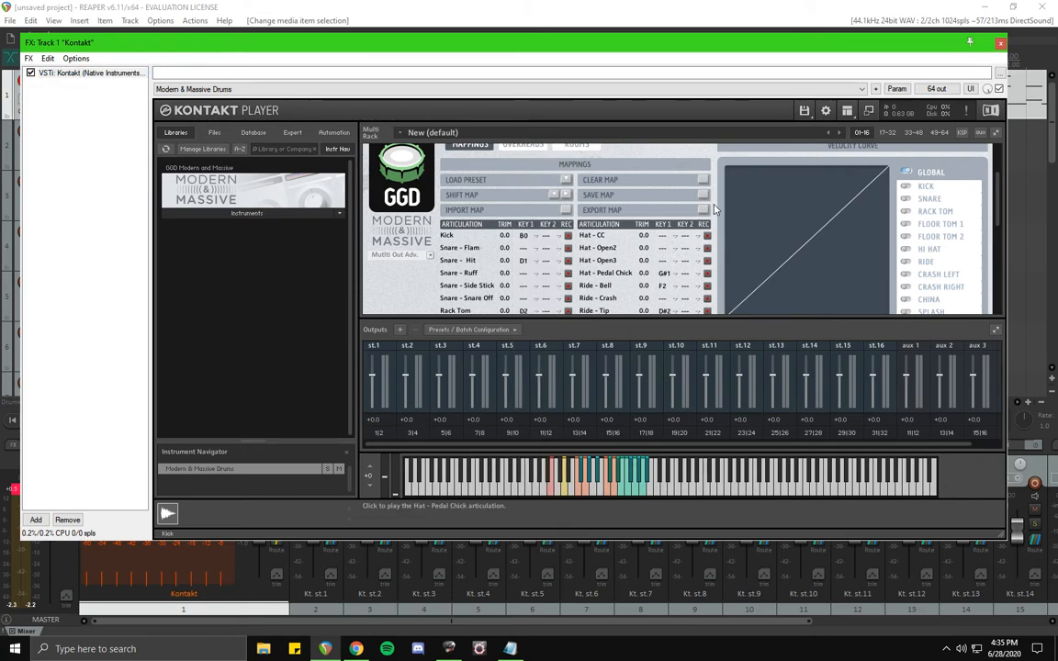
{"action": "scroll", "coordinate": [716, 210], "scroll_direction": "up", "scroll_amount": 3}
{"action": "scroll", "coordinate": [715, 209], "scroll_direction": "up", "scroll_amount": 1}
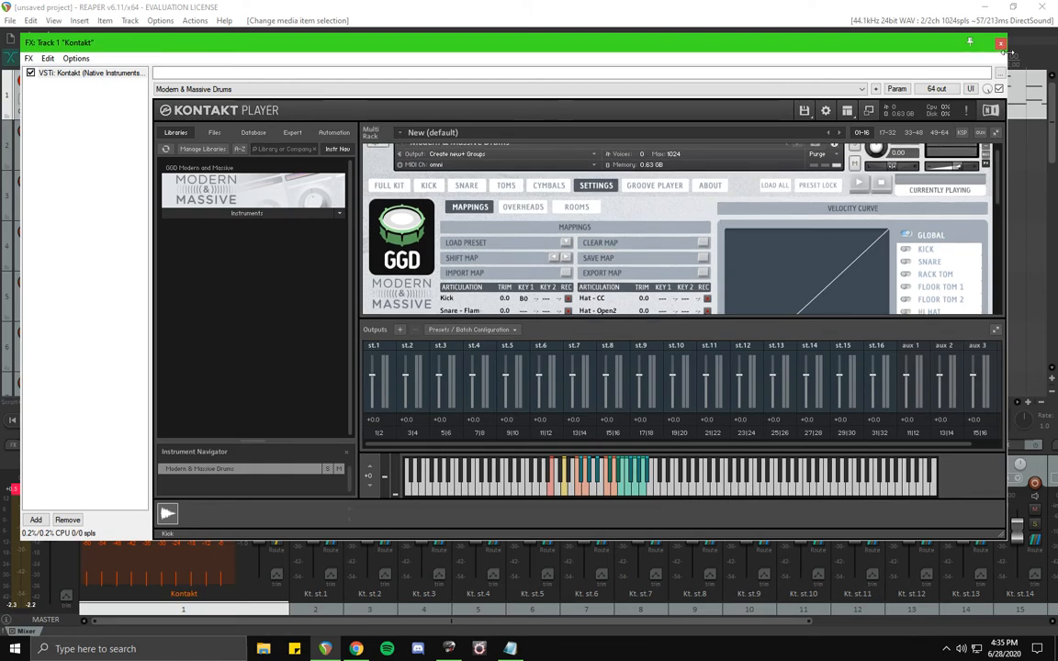
{"action": "left_click", "coordinate": [1001, 43]}
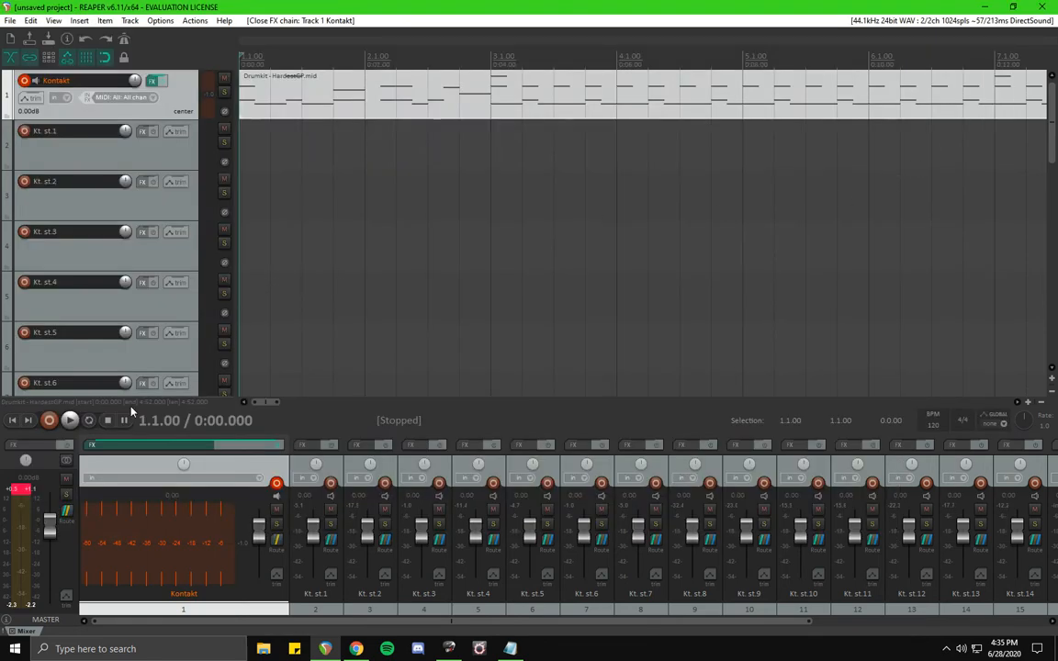
Play the project from the start to hear the remapped kick, then stop.
{"action": "left_click", "coordinate": [71, 420]}
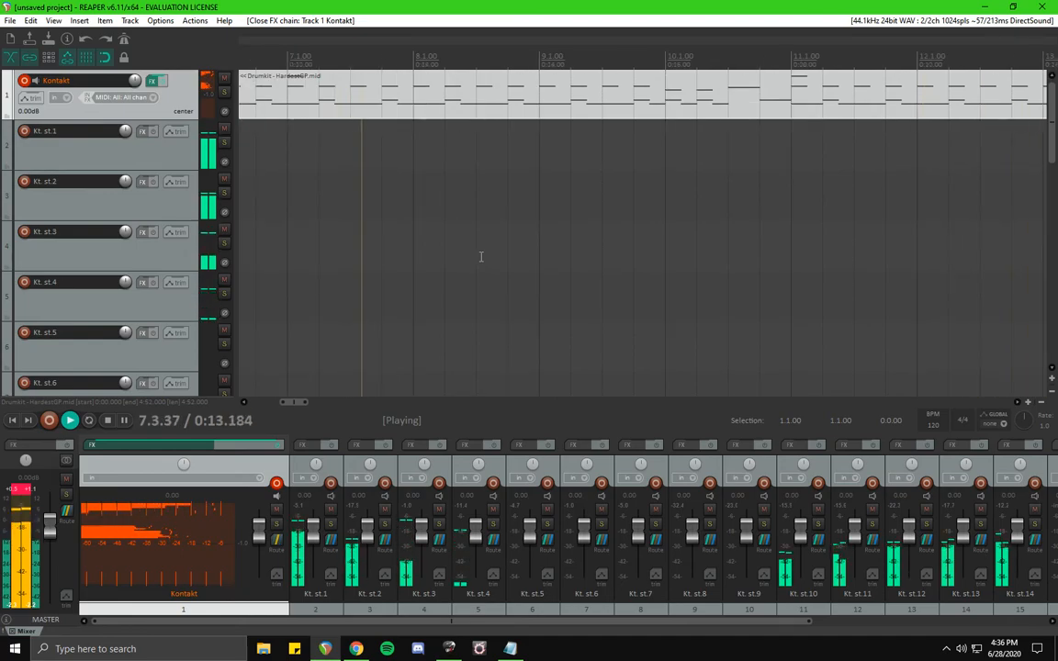
{"action": "key", "text": "space"}
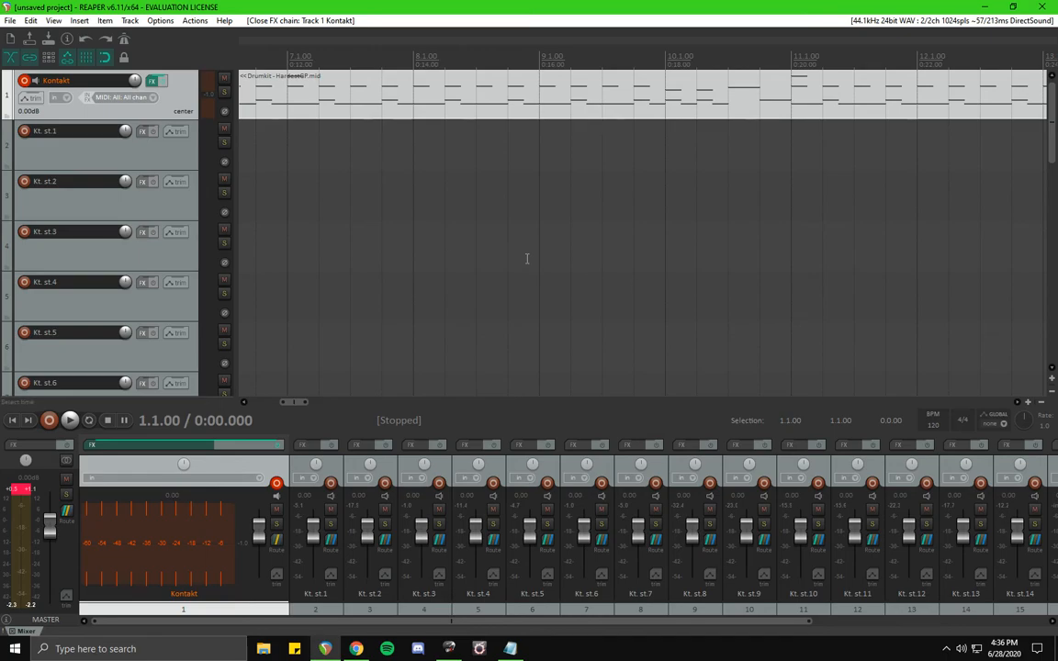
Reopen the Kontakt instrument and save the current drum mapping to the Custom 1 slot.
{"action": "left_click", "coordinate": [152, 83]}
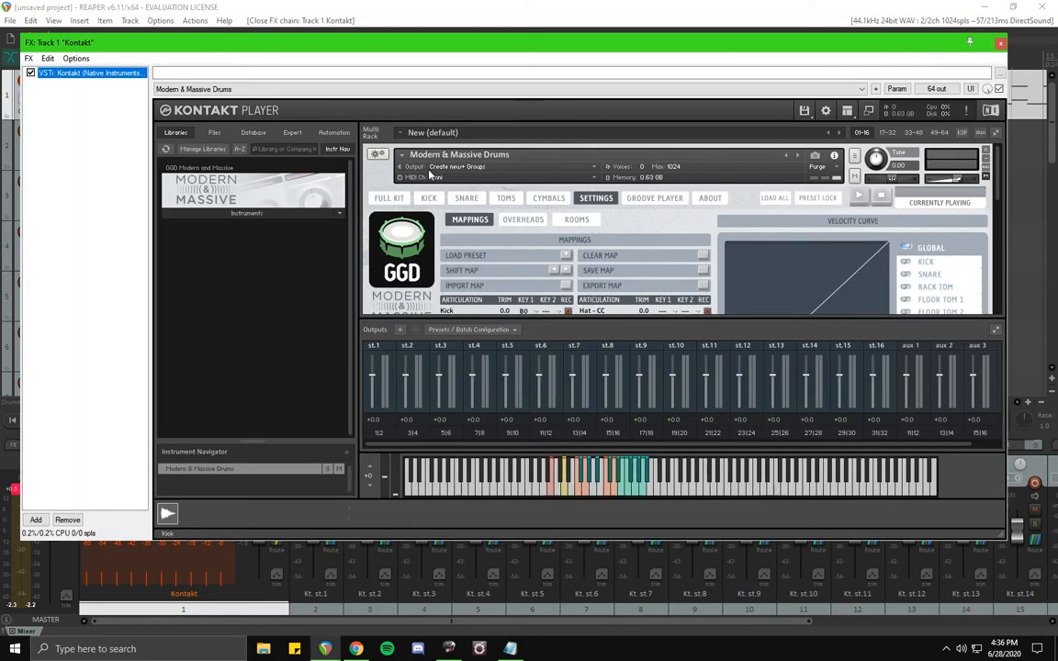
{"action": "scroll", "coordinate": [663, 217], "scroll_direction": "down", "scroll_amount": 2}
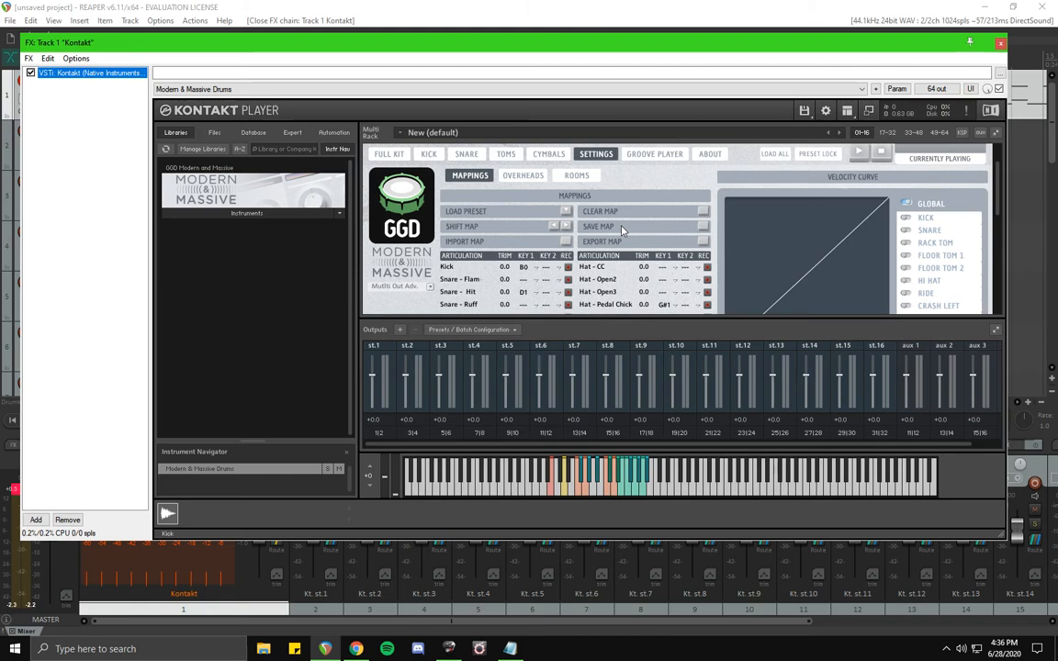
{"action": "left_click", "coordinate": [703, 227]}
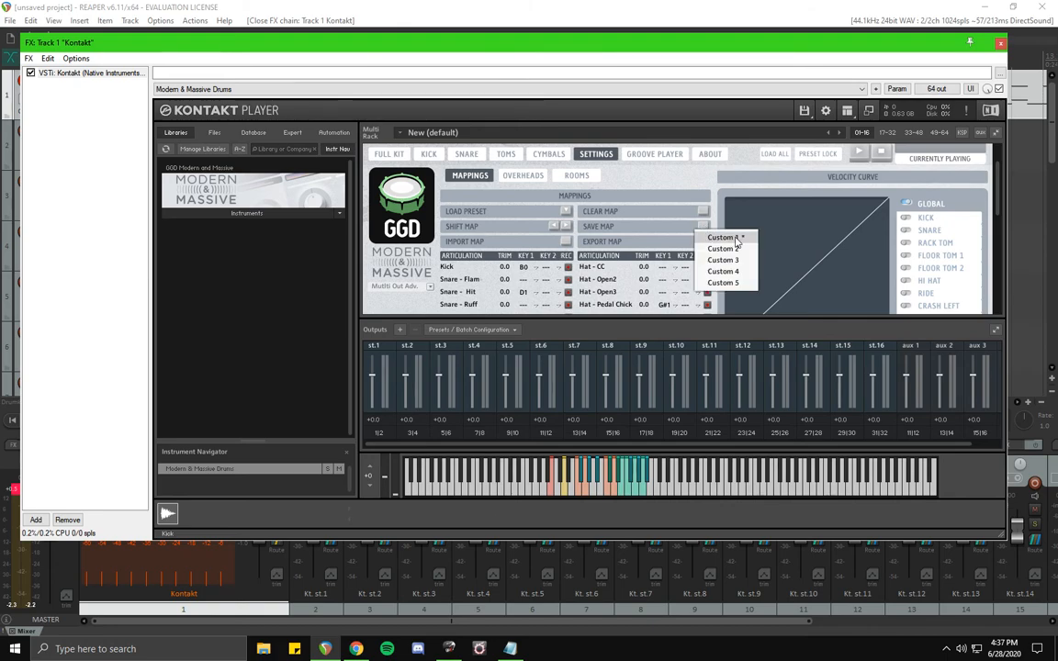
{"action": "left_click", "coordinate": [735, 239]}
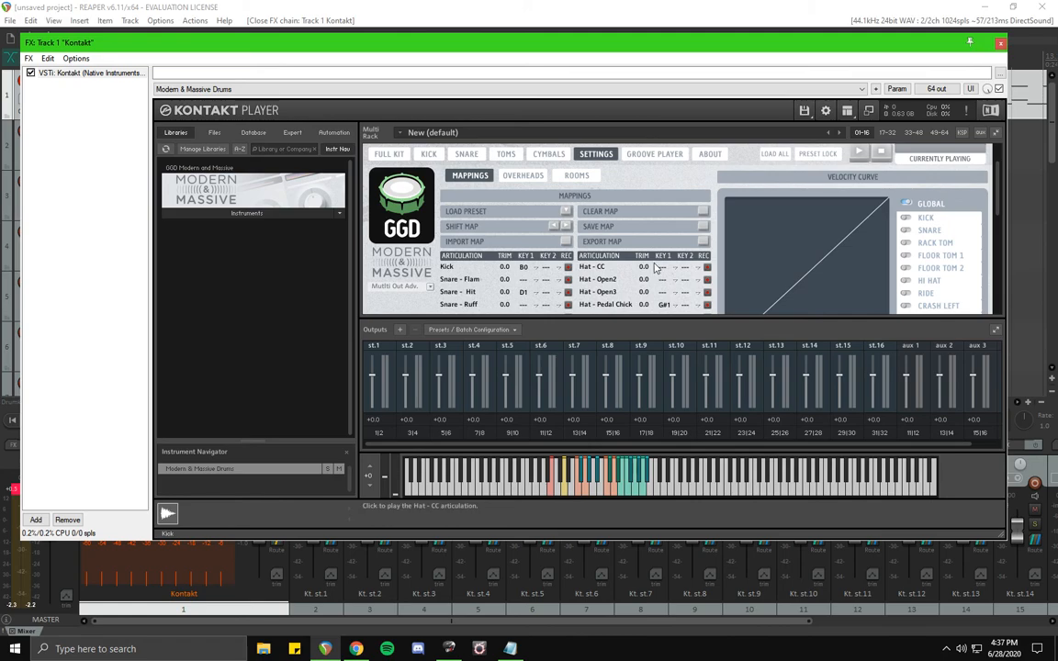